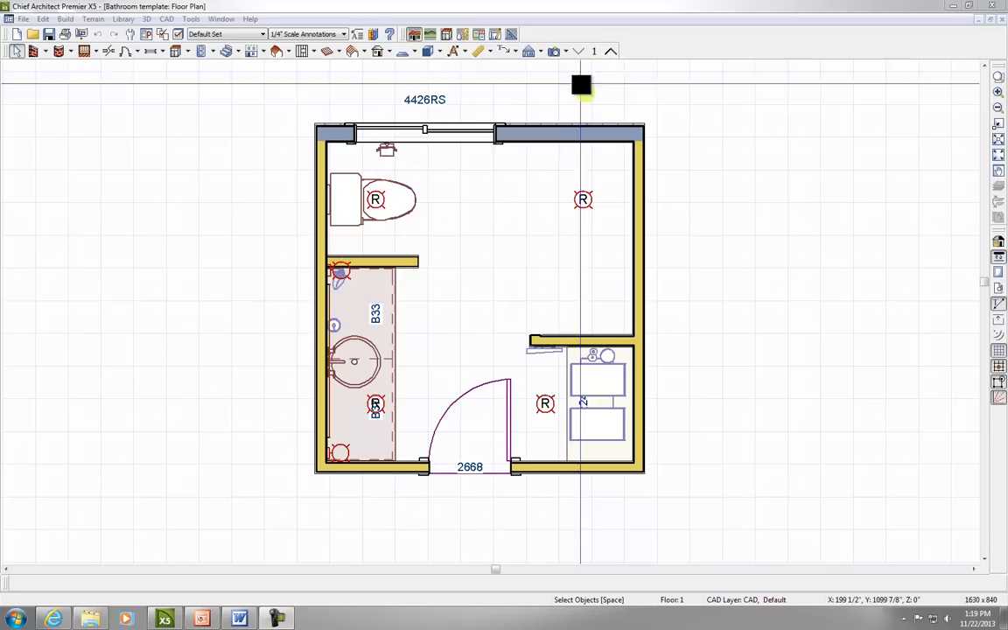
Create a full camera view from beside the bathroom door, looking toward the open shower corner
{"action": "left_click", "coordinate": [566, 53]}
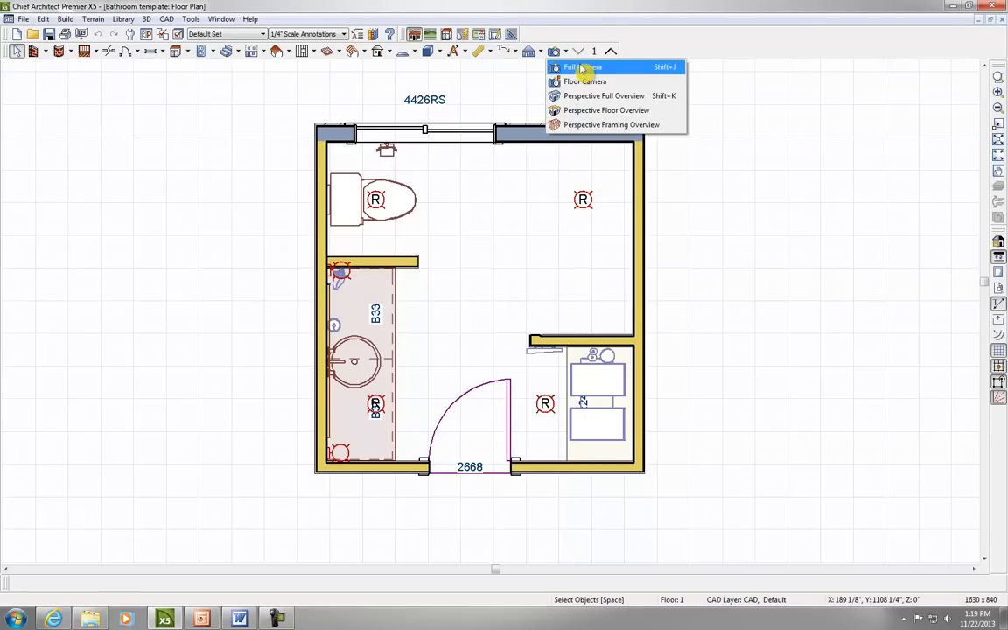
{"action": "left_click", "coordinate": [586, 73]}
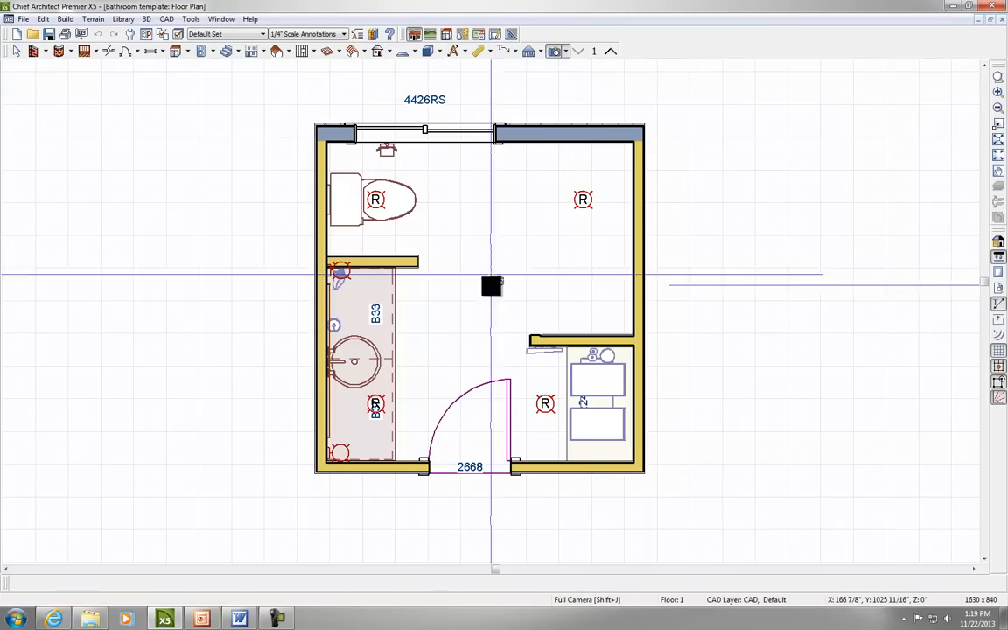
{"action": "left_click_drag", "start_coordinate": [418, 438], "coordinate": [435, 420]}
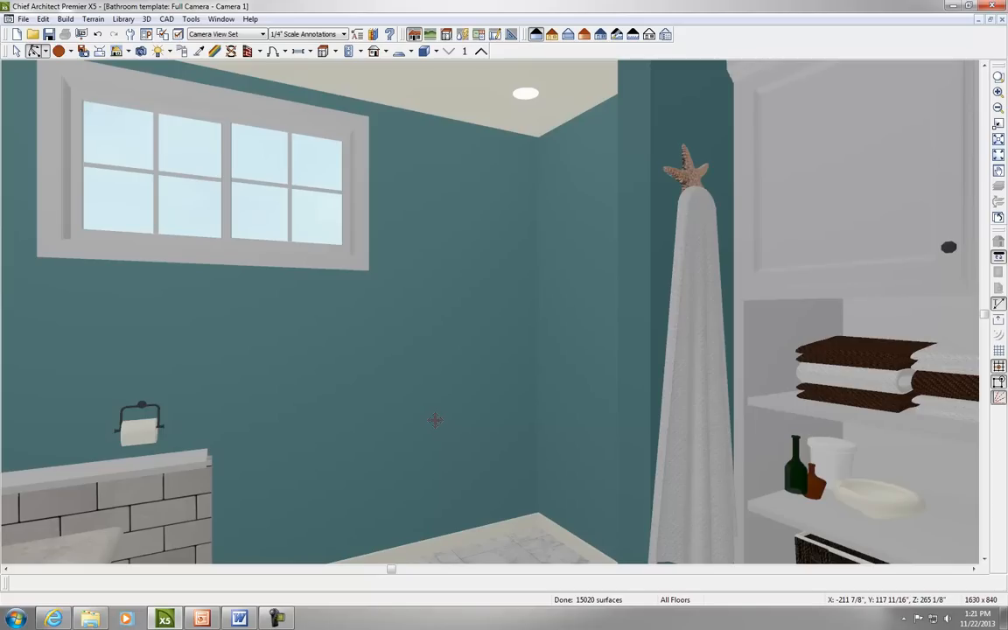
Tile the camera view and the floor plan side by side, with the bathroom plan enlarged and centred
{"action": "key", "text": "shift+F4"}
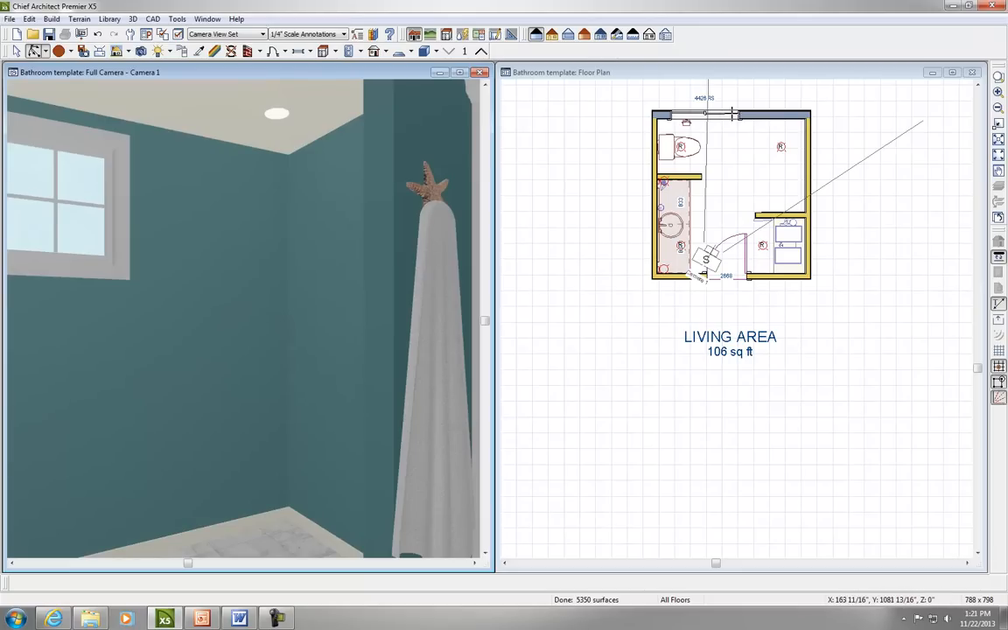
{"action": "middle_click_drag", "start_coordinate": [763, 168], "coordinate": [752, 313]}
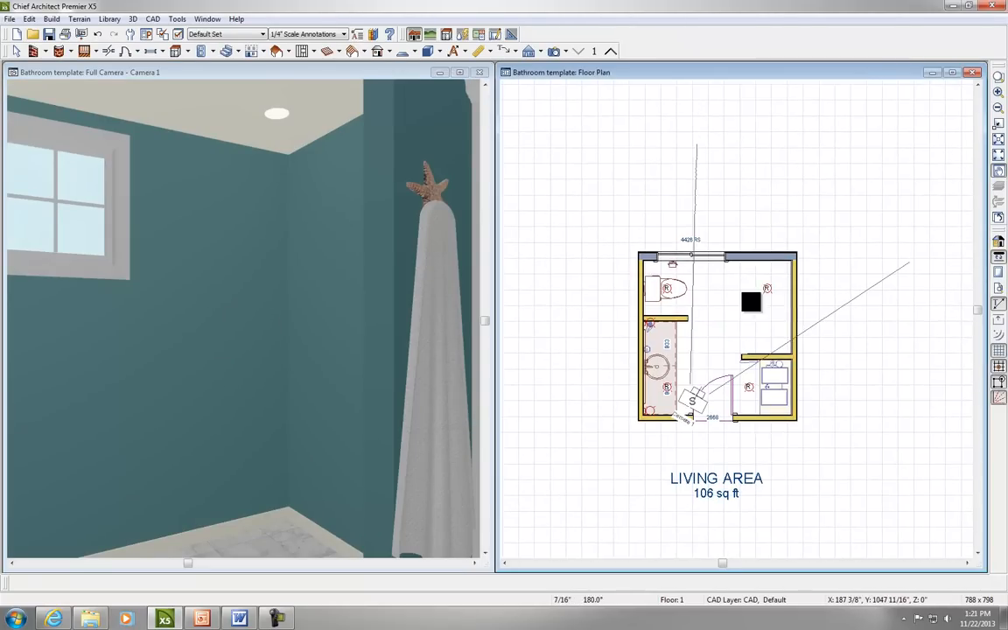
{"action": "scroll", "coordinate": [751, 315], "scroll_direction": "up", "scroll_amount": 4}
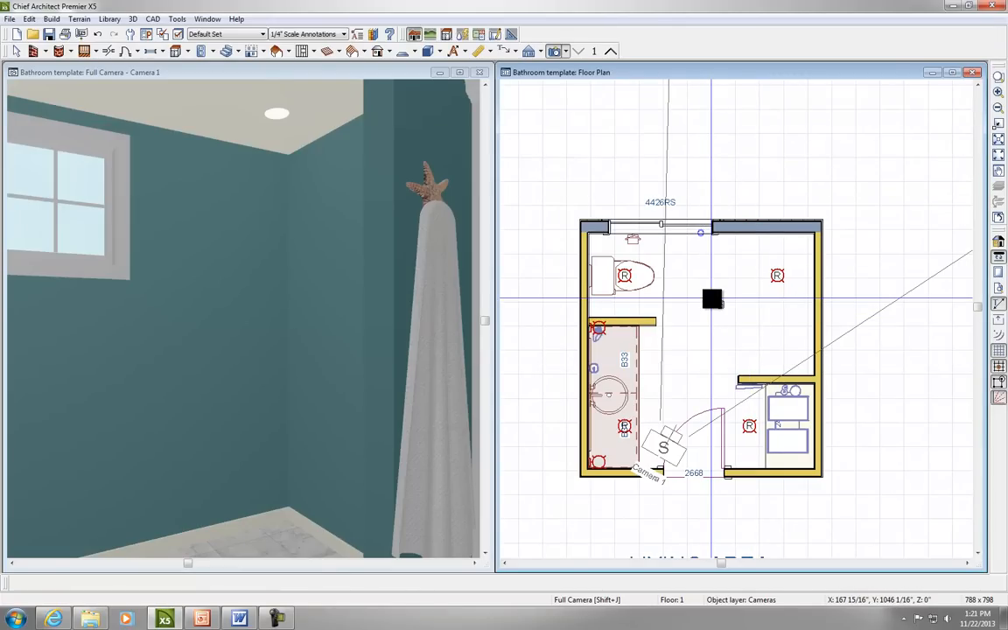
{"action": "key", "text": "space"}
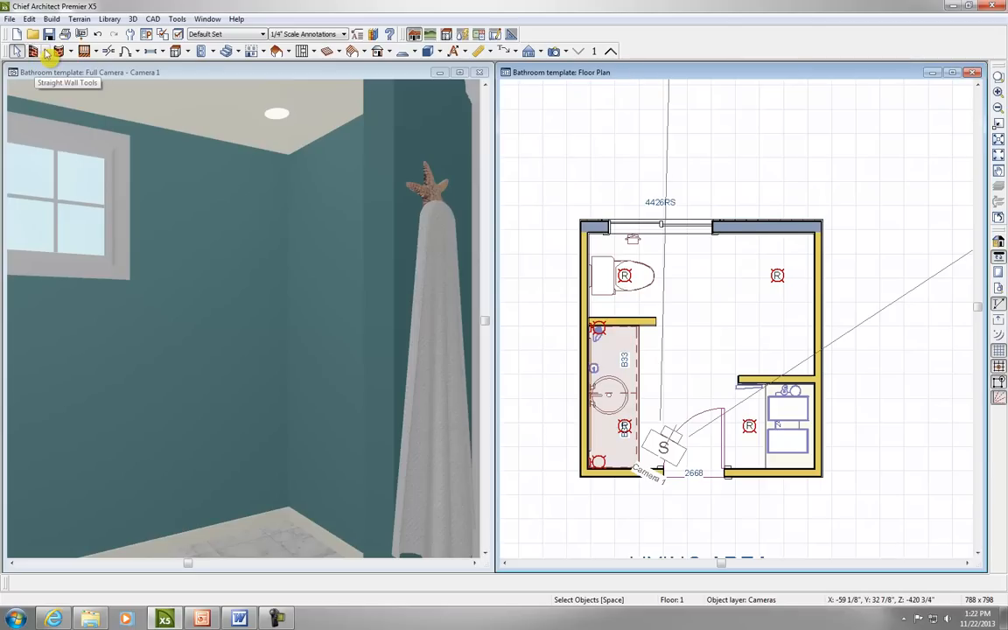
Draw a straight half-wall about 61 1/2" long from the exterior wall beside the window toward the short partition near the shelving
{"action": "left_click", "coordinate": [46, 51]}
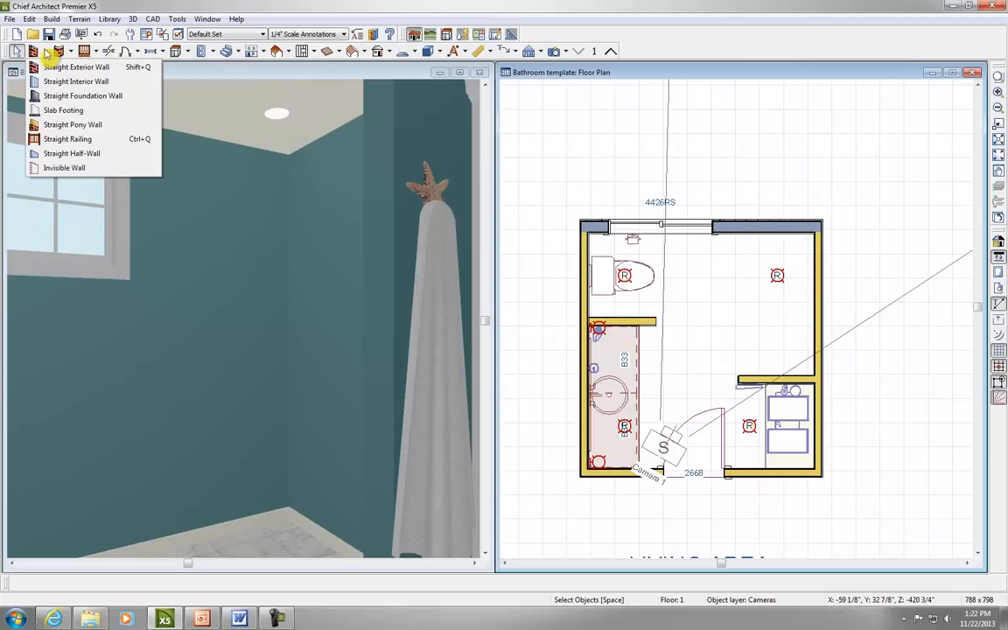
{"action": "left_click", "coordinate": [79, 153]}
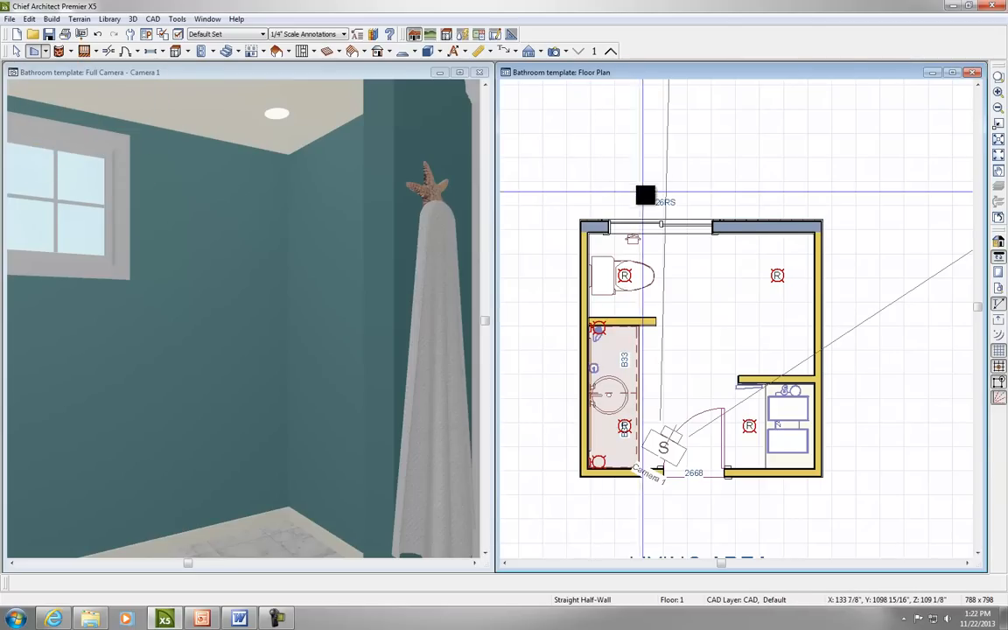
{"action": "left_click_drag", "start_coordinate": [743, 233], "coordinate": [750, 358]}
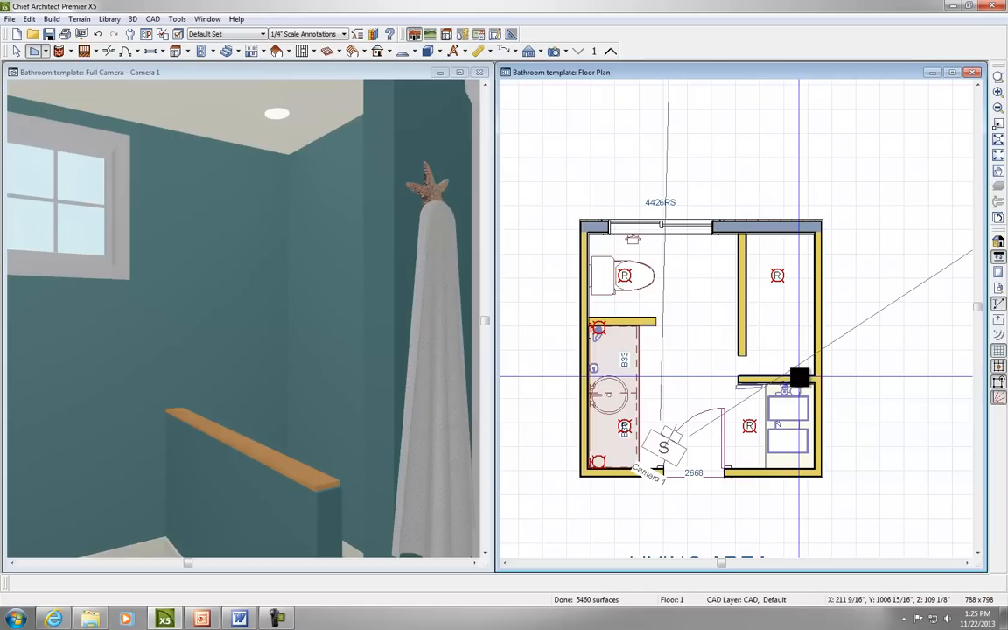
{"action": "key", "text": "space"}
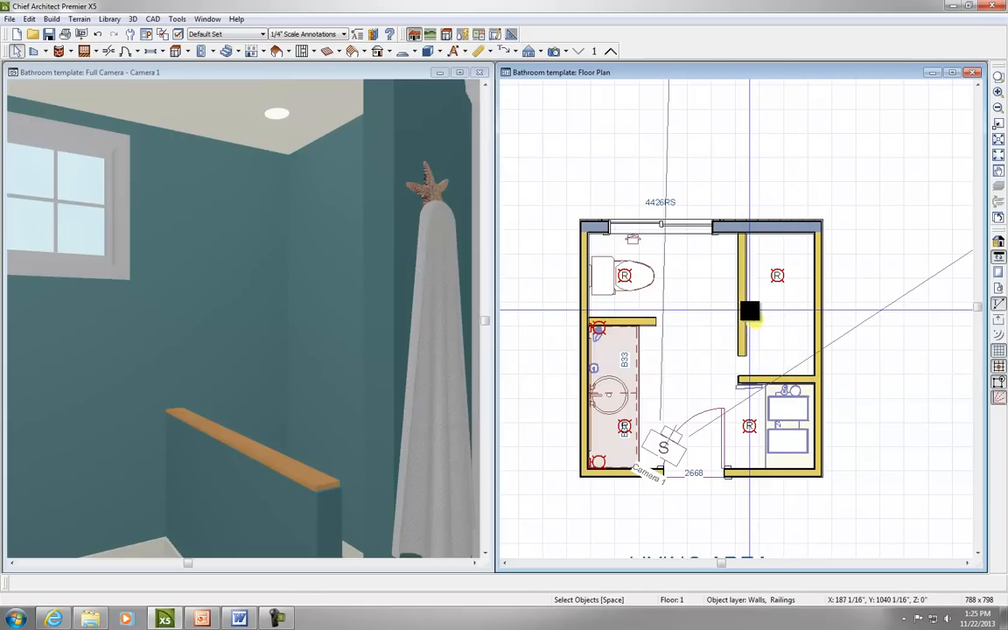
Change the new half-wall's wall type to Glass Shower in its specification
{"action": "left_click", "coordinate": [742, 306]}
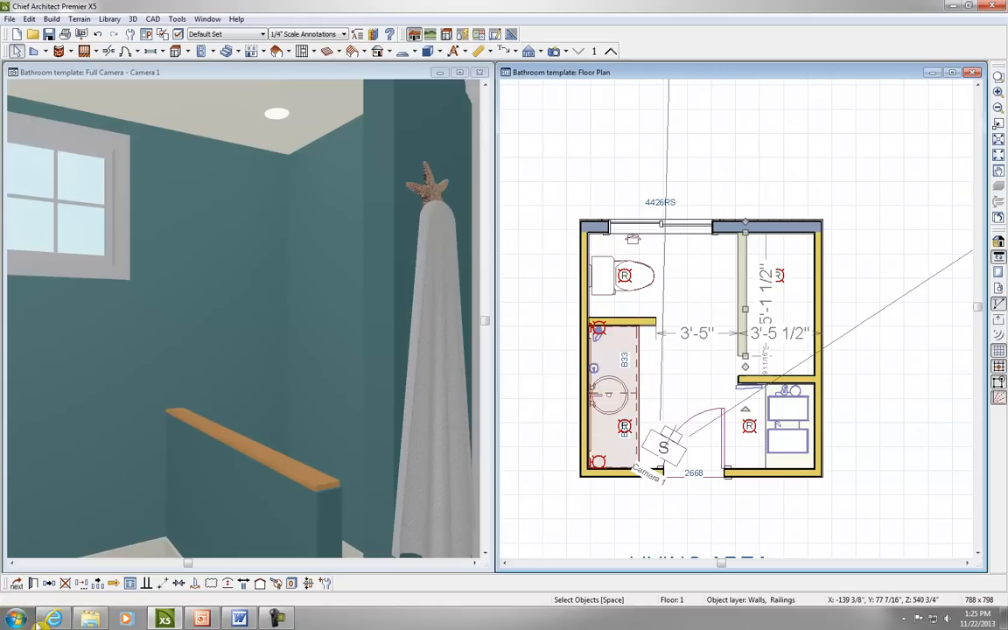
{"action": "left_click", "coordinate": [32, 584]}
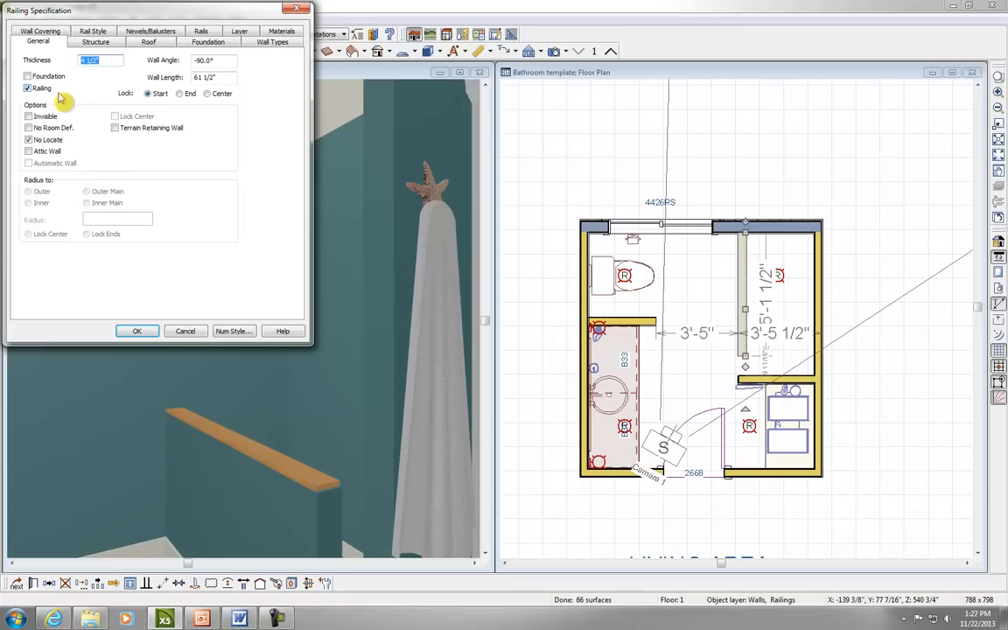
{"action": "left_click", "coordinate": [273, 42]}
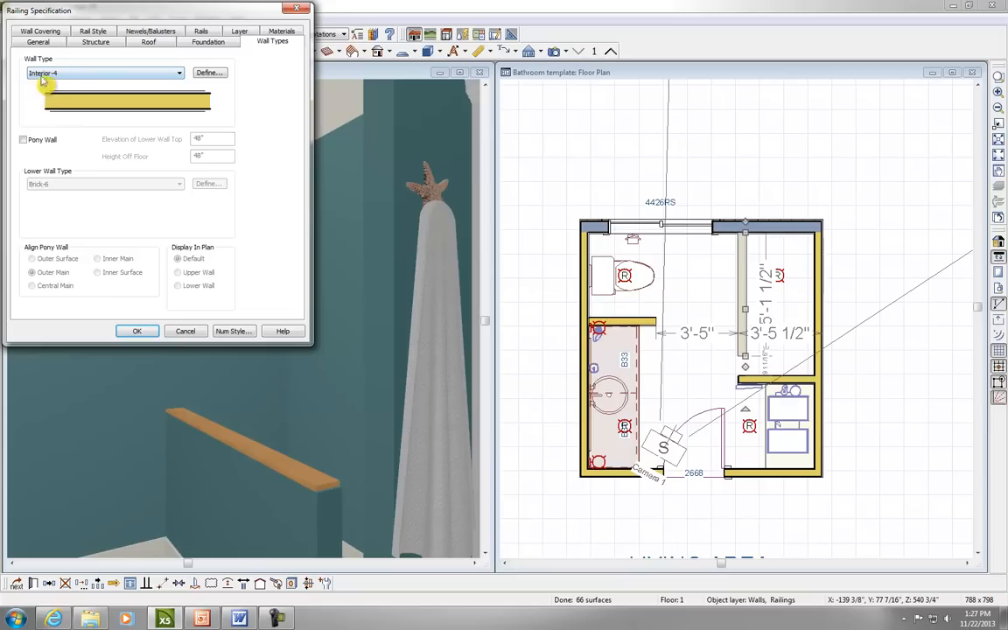
{"action": "left_click", "coordinate": [66, 75]}
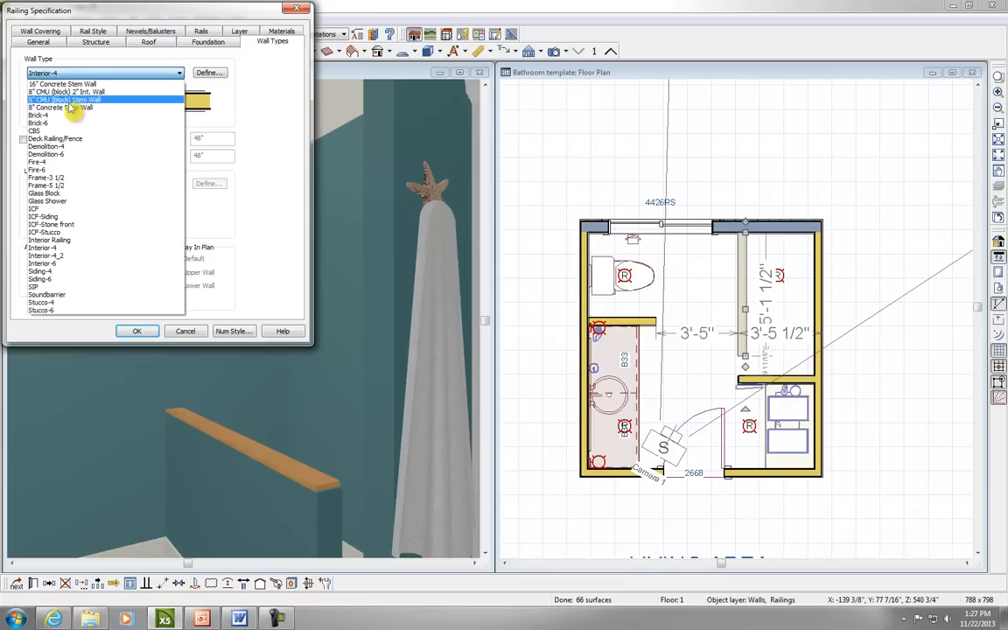
{"action": "left_click", "coordinate": [74, 201]}
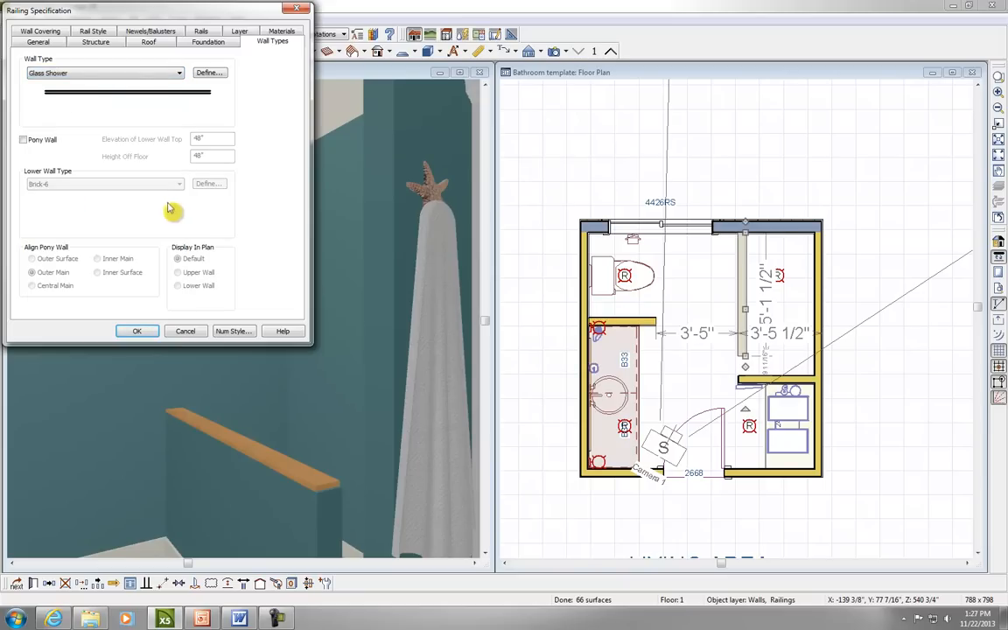
Examine the Glass Shower wall type's layer thickness and material, and the railing's exterior wall surface material
{"action": "left_click", "coordinate": [210, 75]}
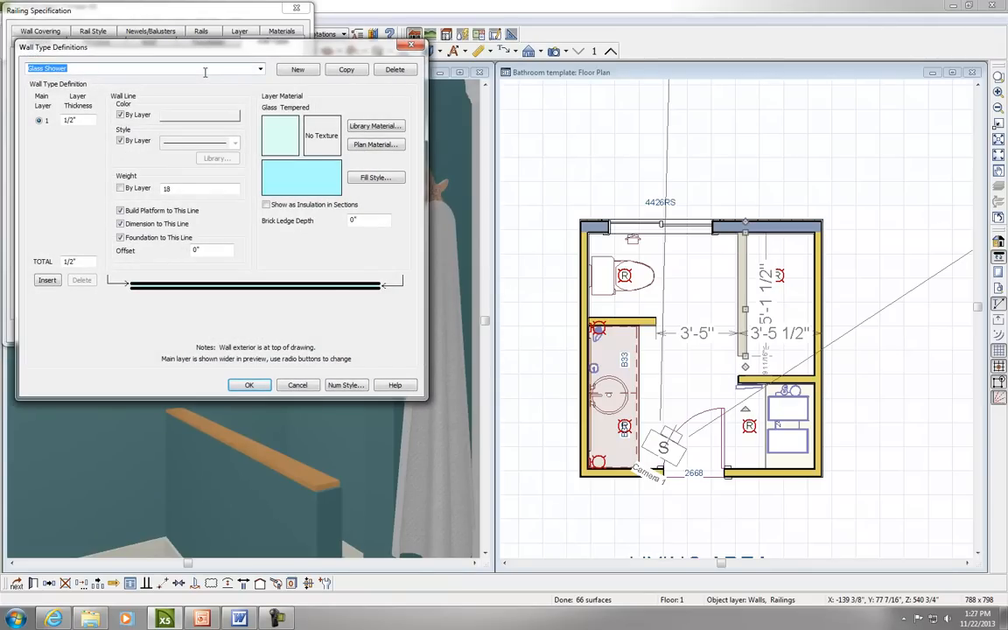
{"action": "left_click", "coordinate": [82, 122]}
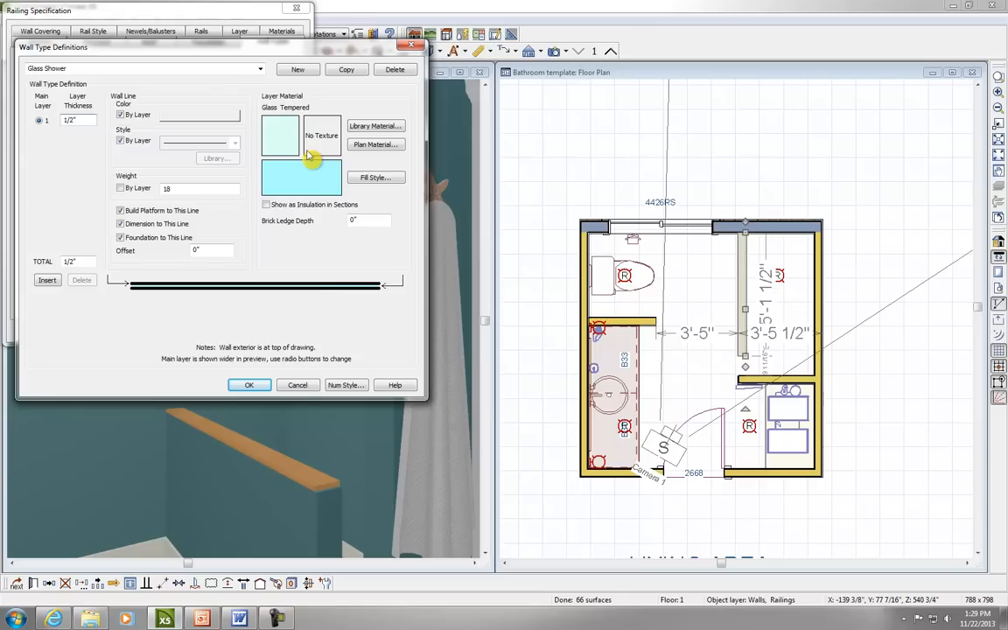
{"action": "left_click", "coordinate": [251, 385]}
{"action": "left_click", "coordinate": [279, 31]}
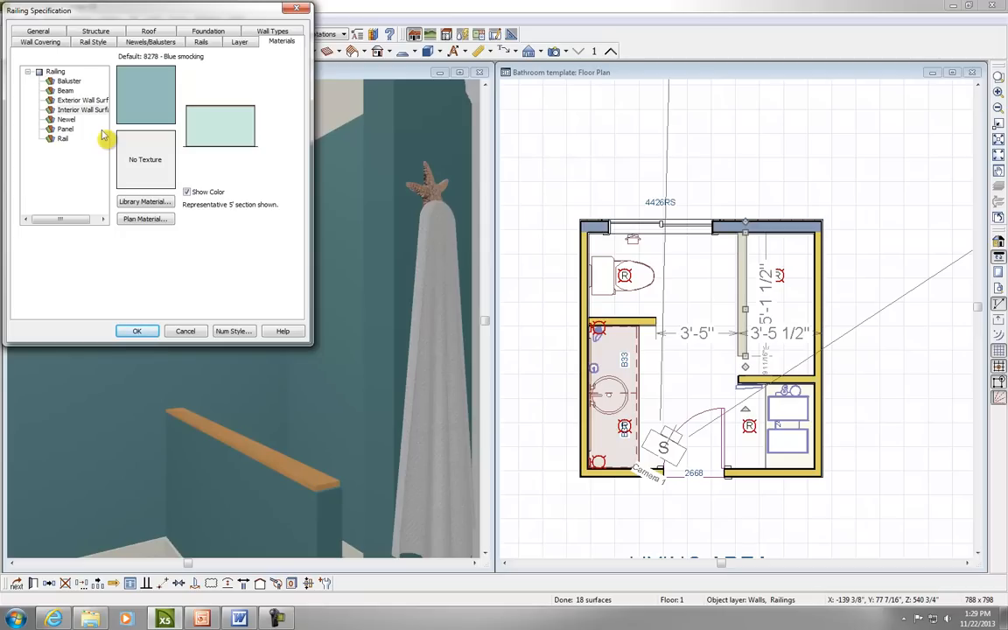
{"action": "key", "text": "Up"}
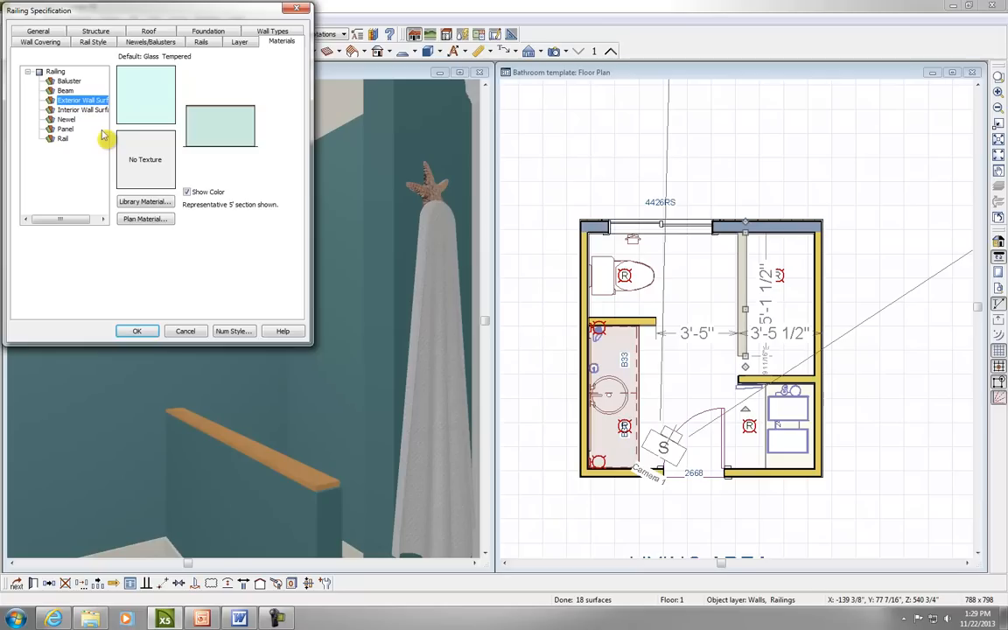
Set the glass wall's railing height to 94" with the default top rail profile, and apply the specification
{"action": "left_click", "coordinate": [147, 44]}
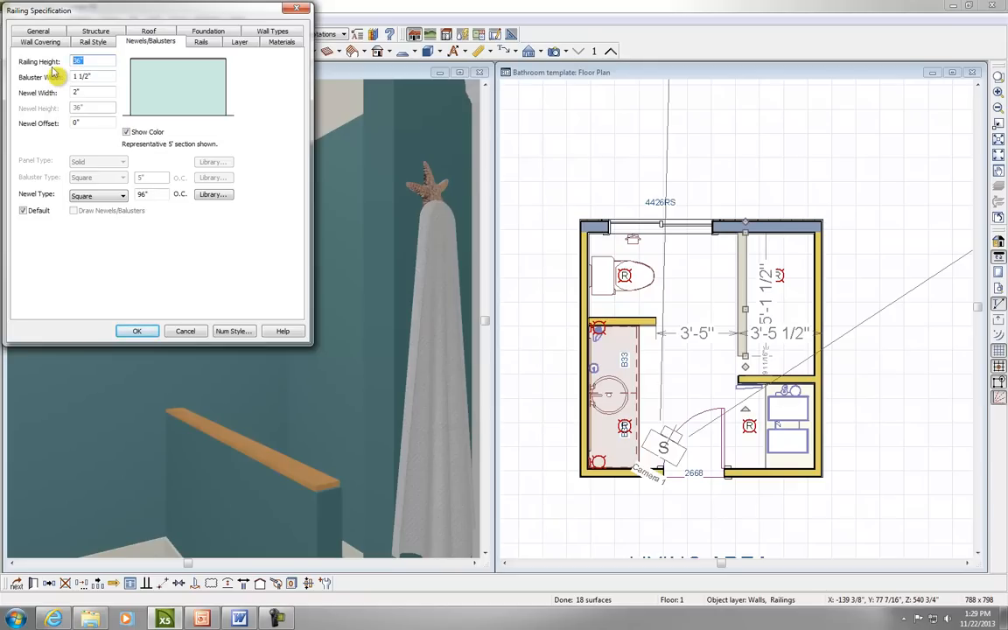
{"action": "type", "text": "94"}
{"action": "key", "text": "Tab"}
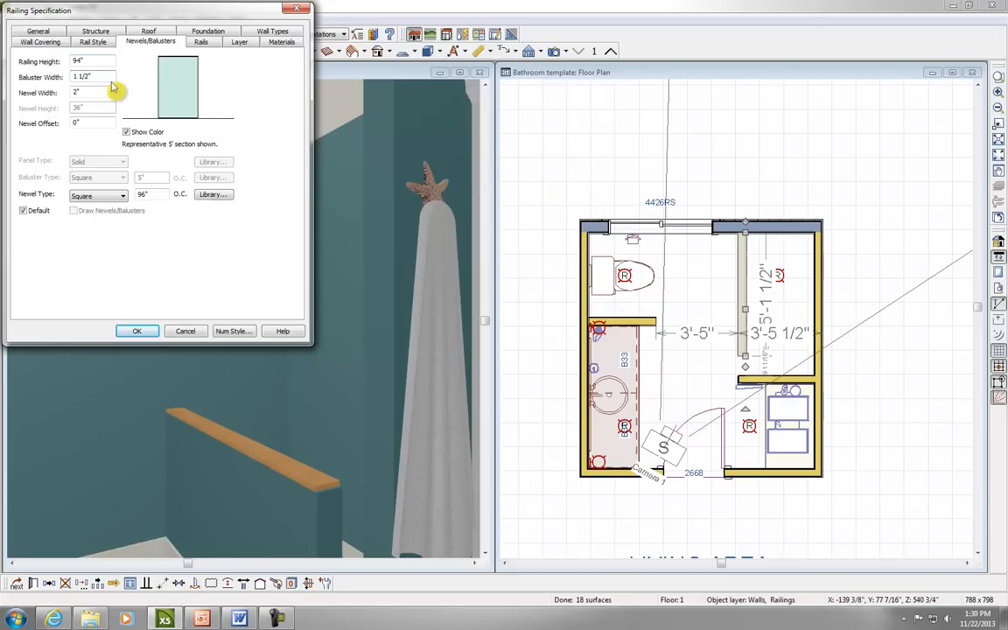
{"action": "key", "text": "shift+Tab"}
{"action": "left_click", "coordinate": [204, 44]}
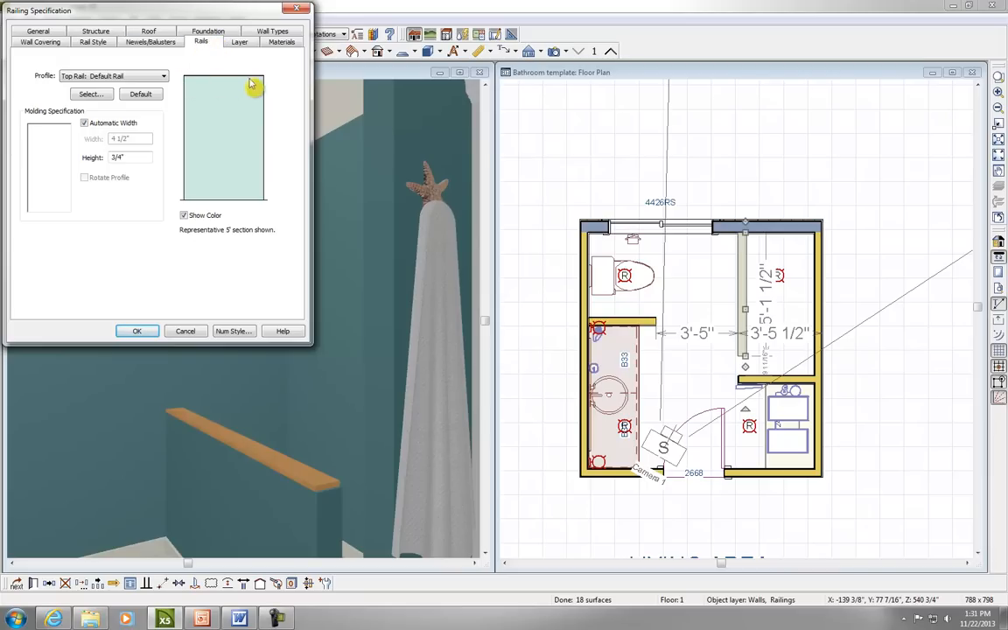
{"action": "left_click", "coordinate": [155, 96]}
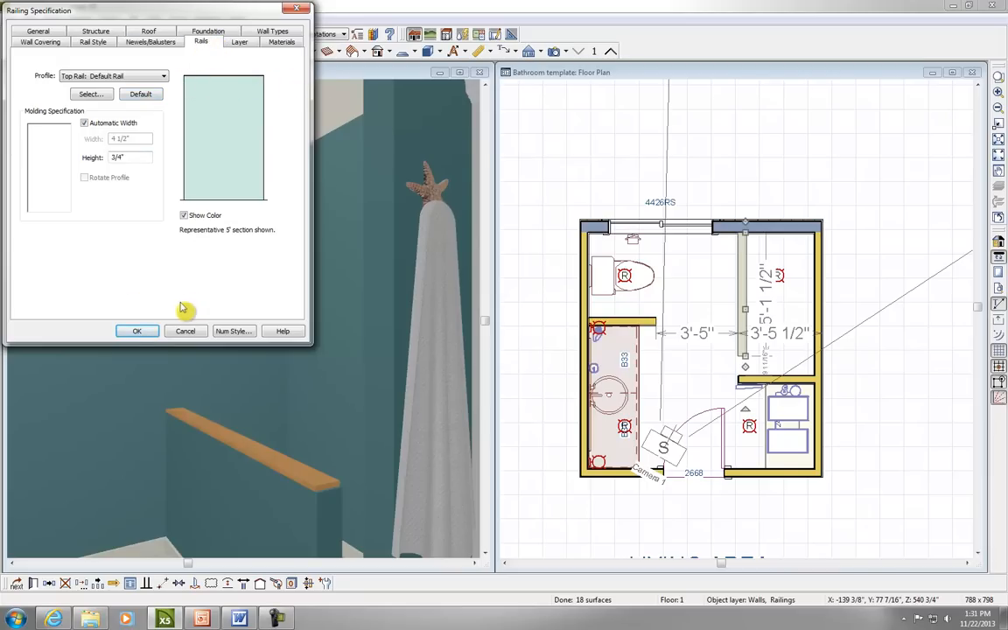
{"action": "left_click", "coordinate": [140, 332]}
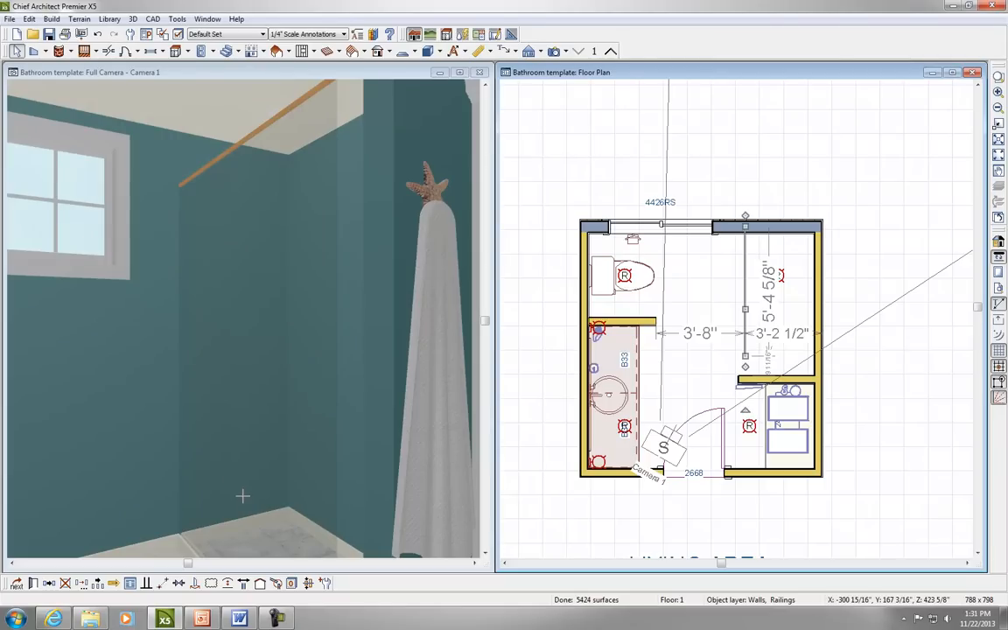
Align the glass wall with the end of the short partition and extend it to meet that partition
{"action": "scroll", "coordinate": [759, 305], "scroll_direction": "up", "scroll_amount": 2}
{"action": "left_click_drag", "start_coordinate": [730, 315], "coordinate": [726, 318]}
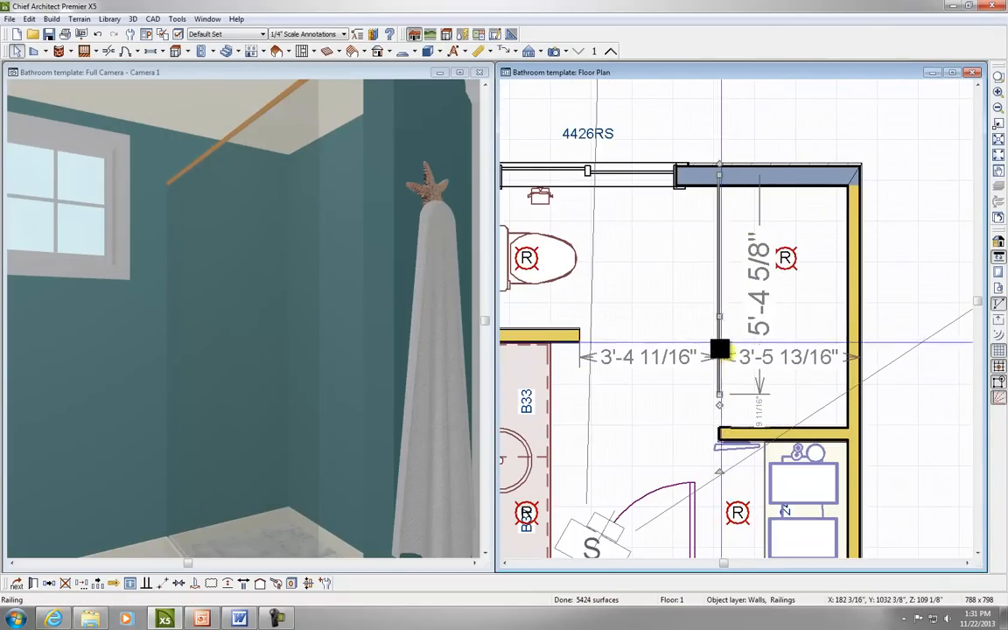
{"action": "left_click_drag", "start_coordinate": [720, 393], "coordinate": [721, 427]}
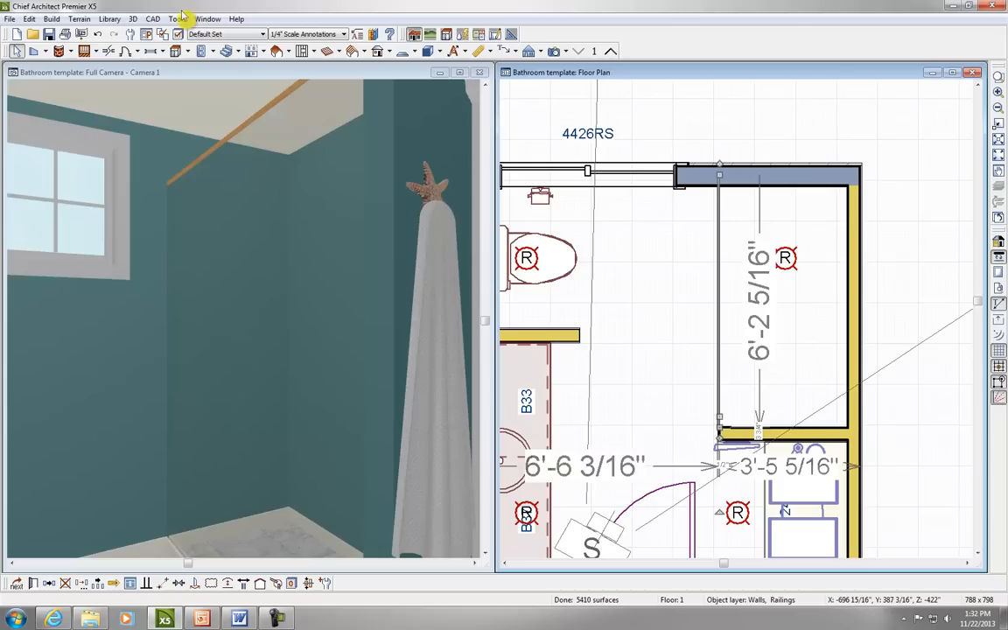
Search the library for "glass door"
{"action": "left_click", "coordinate": [110, 18]}
{"action": "left_click", "coordinate": [130, 35]}
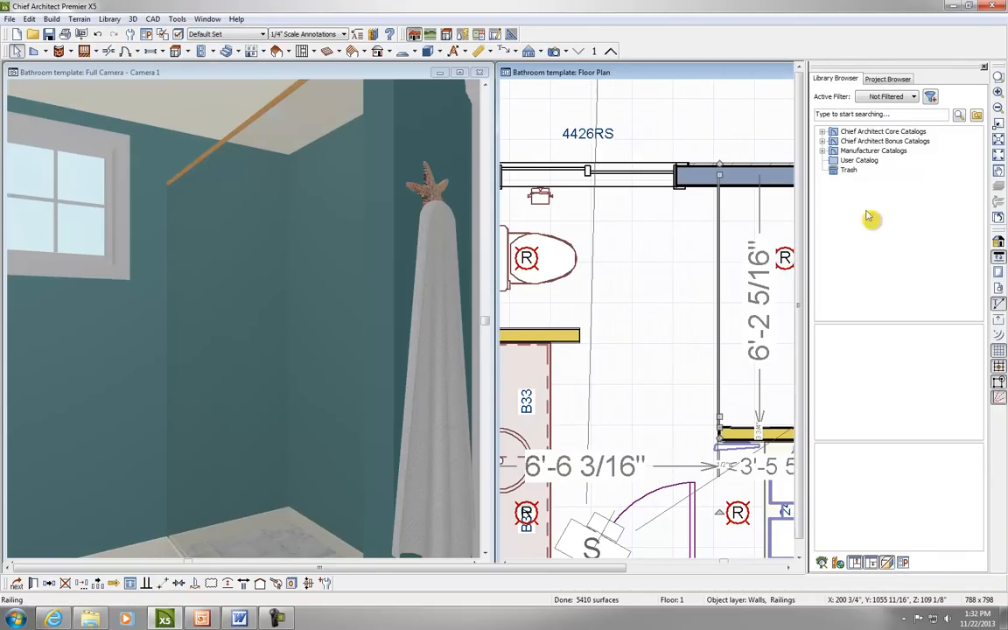
{"action": "left_click", "coordinate": [842, 114]}
{"action": "type", "text": "gl"}
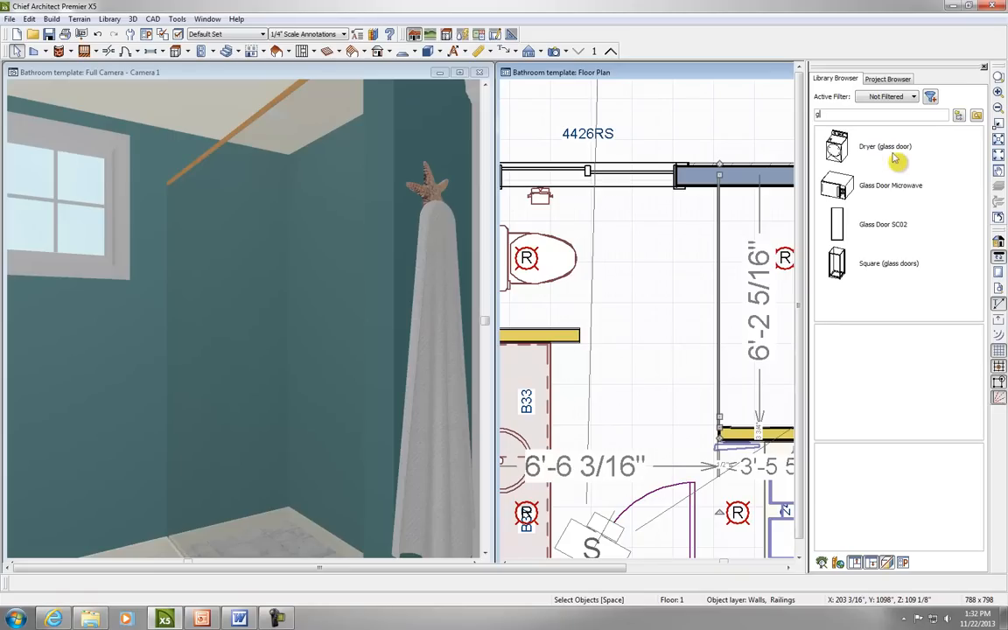
{"action": "type", "text": "ass door"}
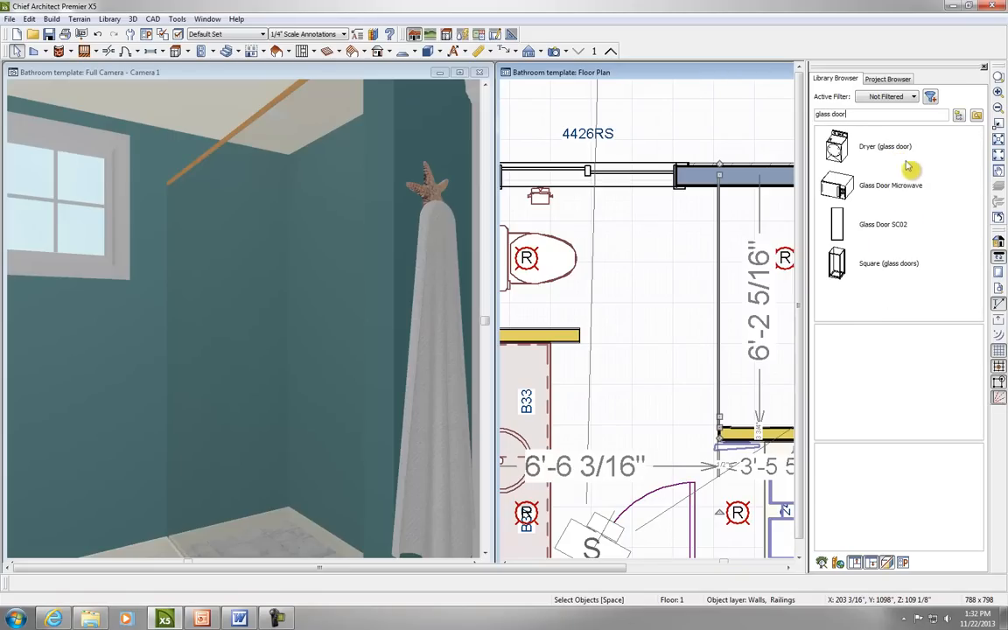
Place Glass Door SC02 in the middle part of the glass shower wall
{"action": "left_click", "coordinate": [911, 223]}
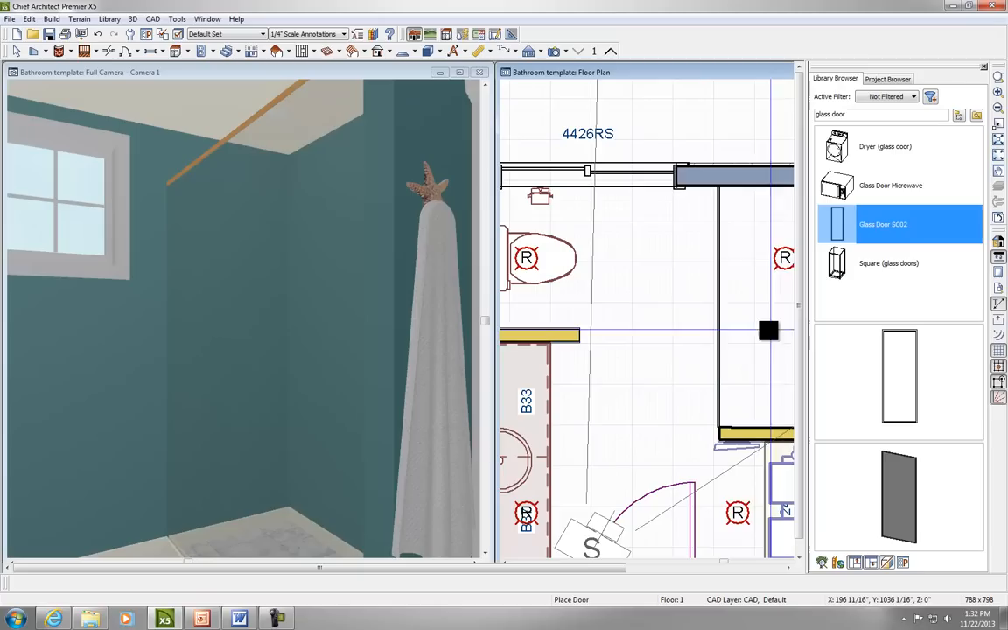
{"action": "left_click", "coordinate": [714, 317]}
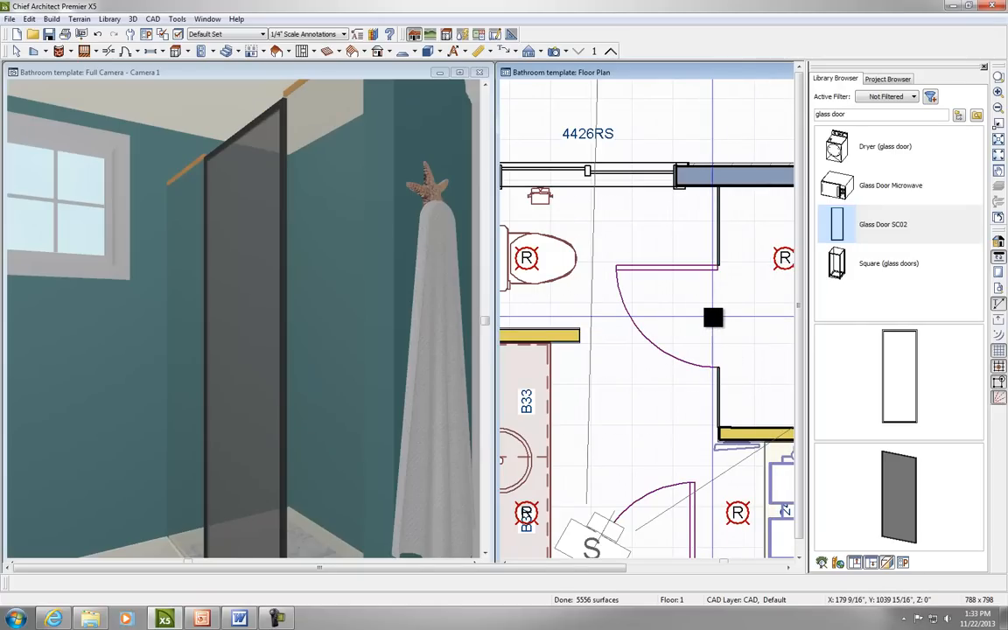
{"action": "key", "text": "space"}
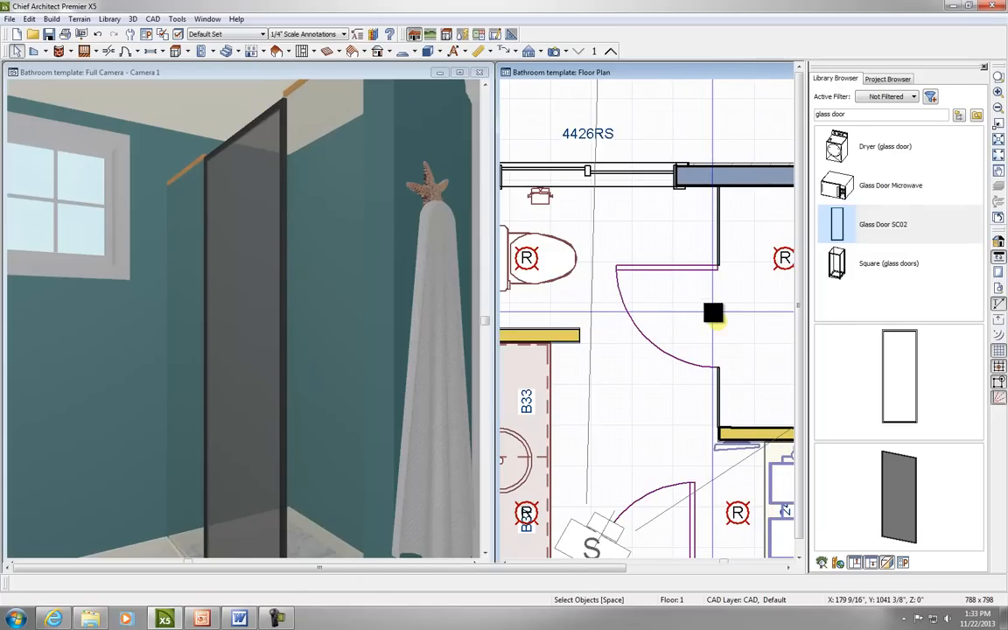
Set the glass shower door's floor-to-bottom distance to 4" and its height to 90" in its specification
{"action": "left_click", "coordinate": [713, 312]}
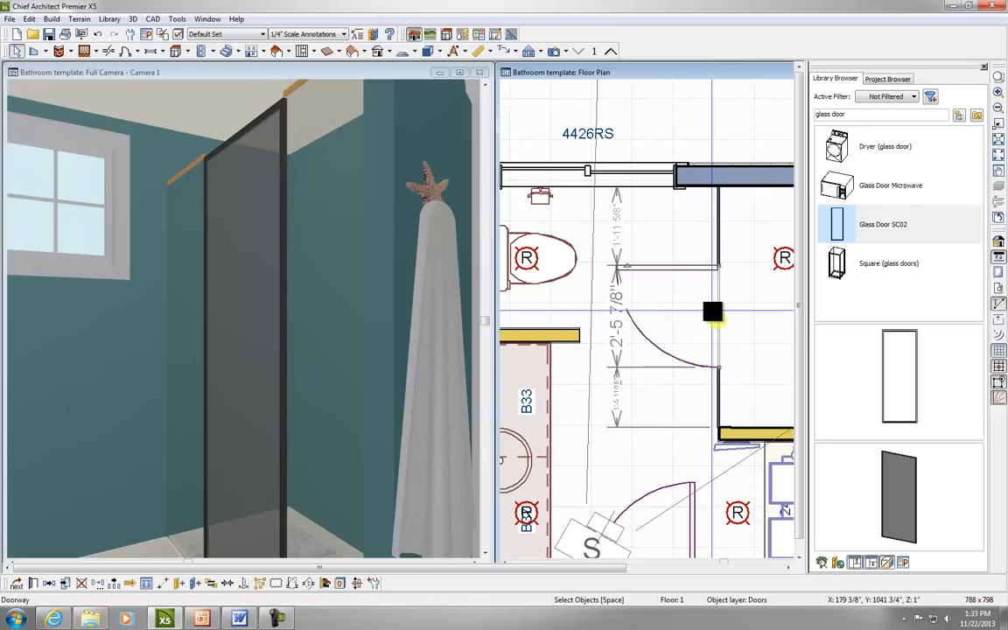
{"action": "left_click", "coordinate": [33, 583]}
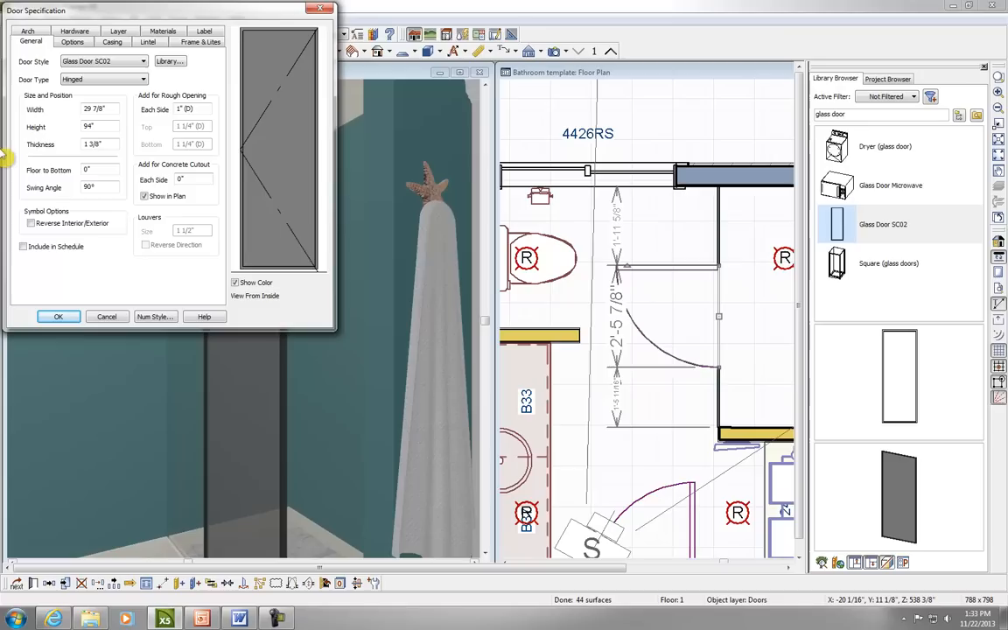
{"action": "left_click_drag", "start_coordinate": [108, 169], "coordinate": [23, 167]}
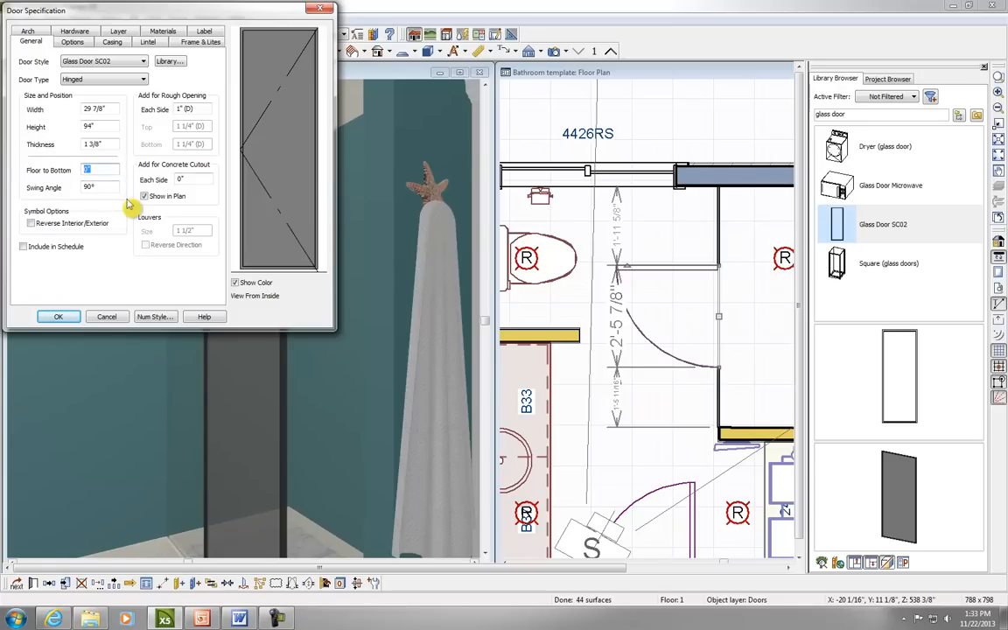
{"action": "type", "text": "4"}
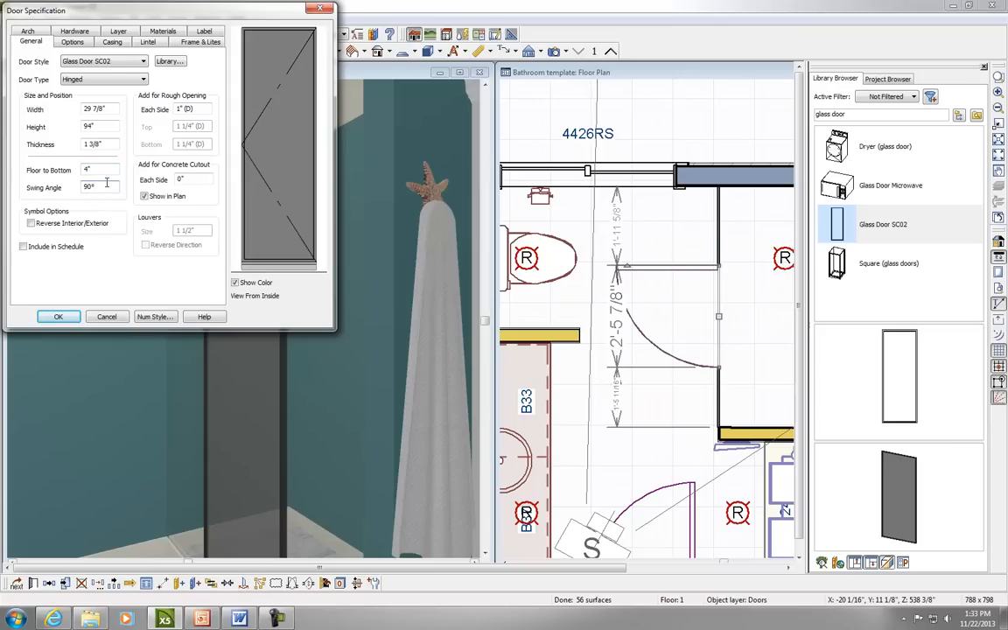
{"action": "left_click", "coordinate": [101, 129]}
{"action": "type", "text": "0"}
{"action": "left_click", "coordinate": [108, 173]}
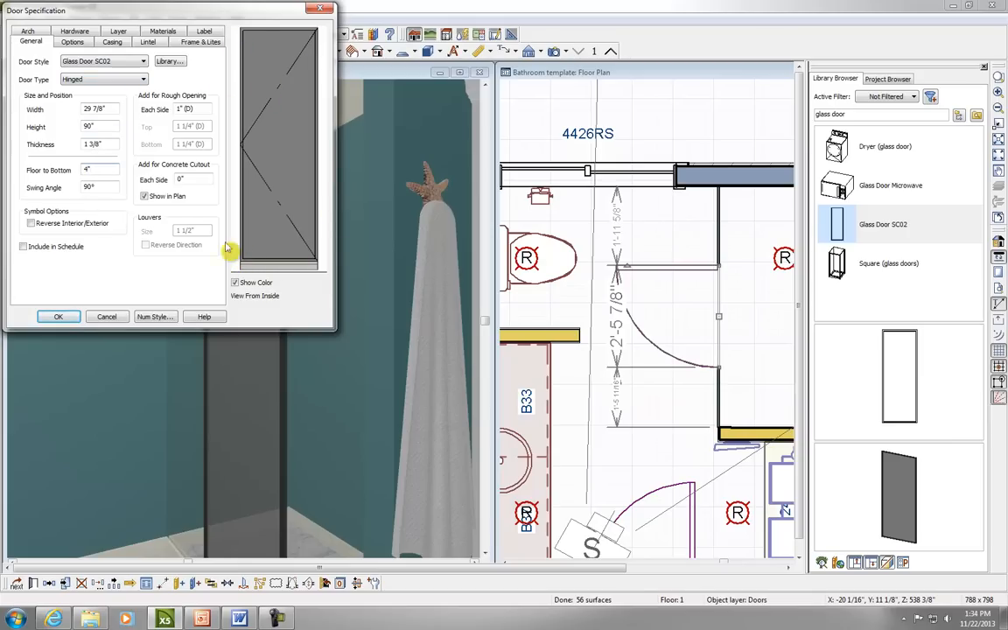
{"action": "left_click", "coordinate": [96, 81]}
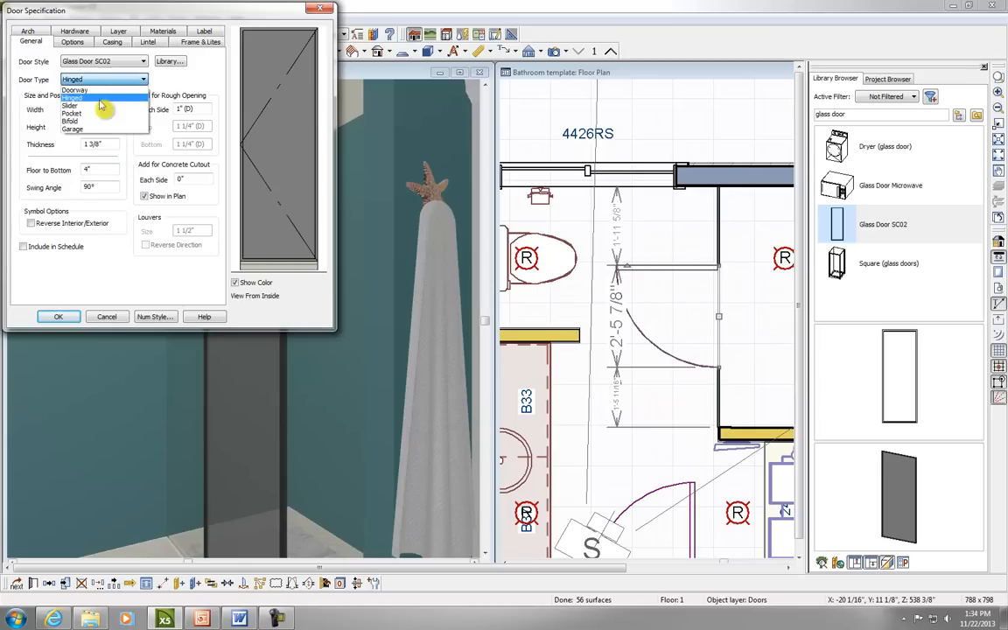
{"action": "left_click", "coordinate": [127, 69]}
{"action": "left_click", "coordinate": [126, 63]}
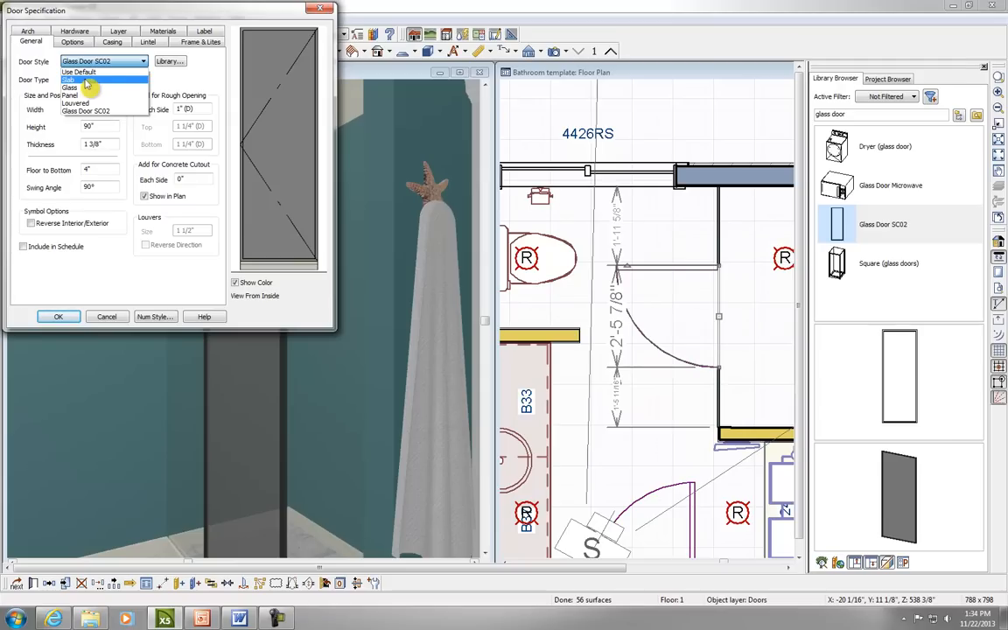
{"action": "left_click", "coordinate": [193, 75]}
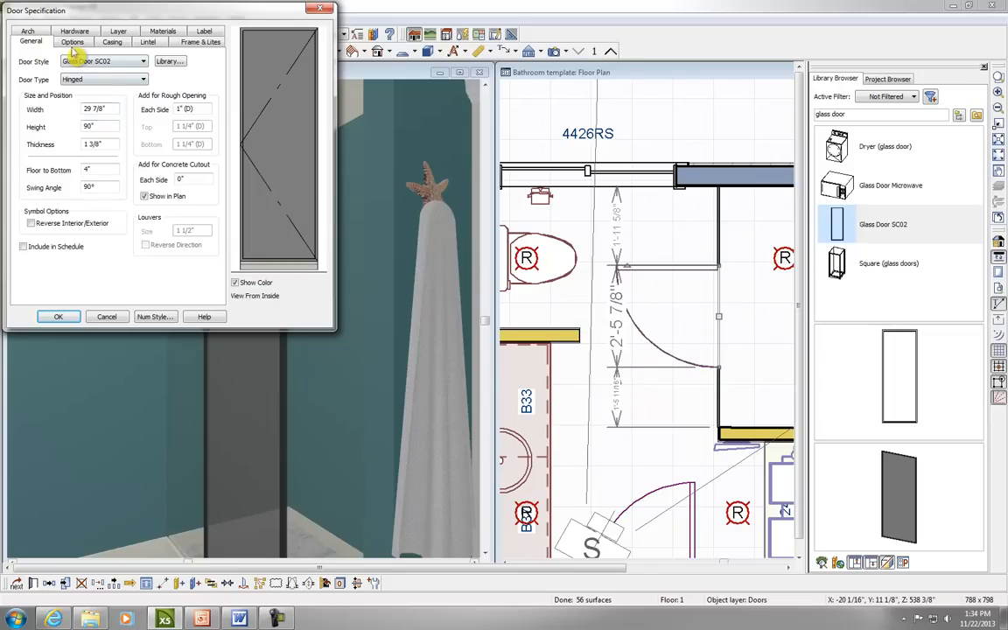
Suppress the sill of the glass door in its casing settings
{"action": "left_click", "coordinate": [72, 44]}
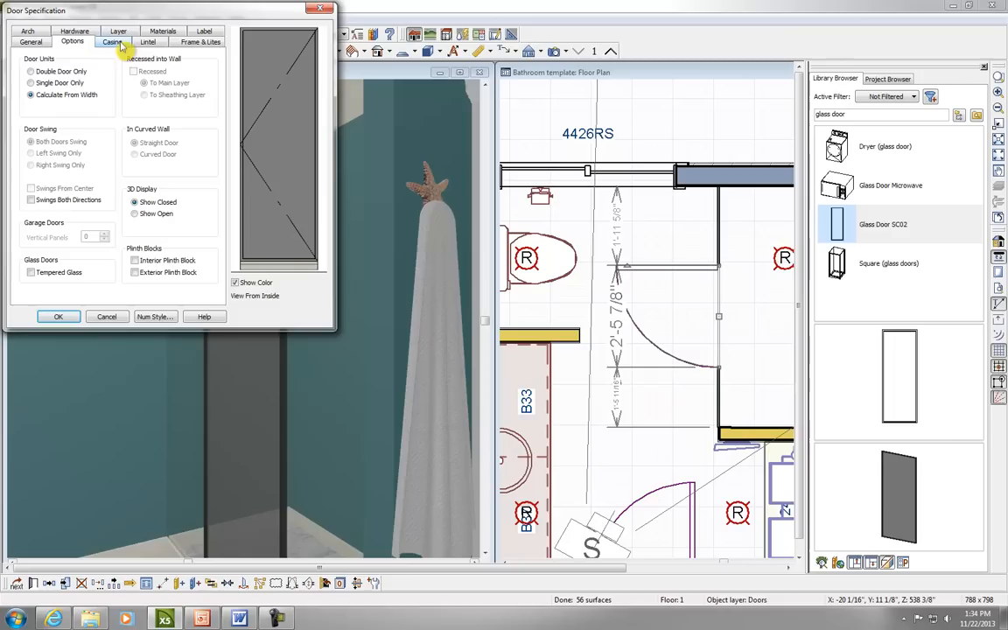
{"action": "left_click", "coordinate": [112, 44]}
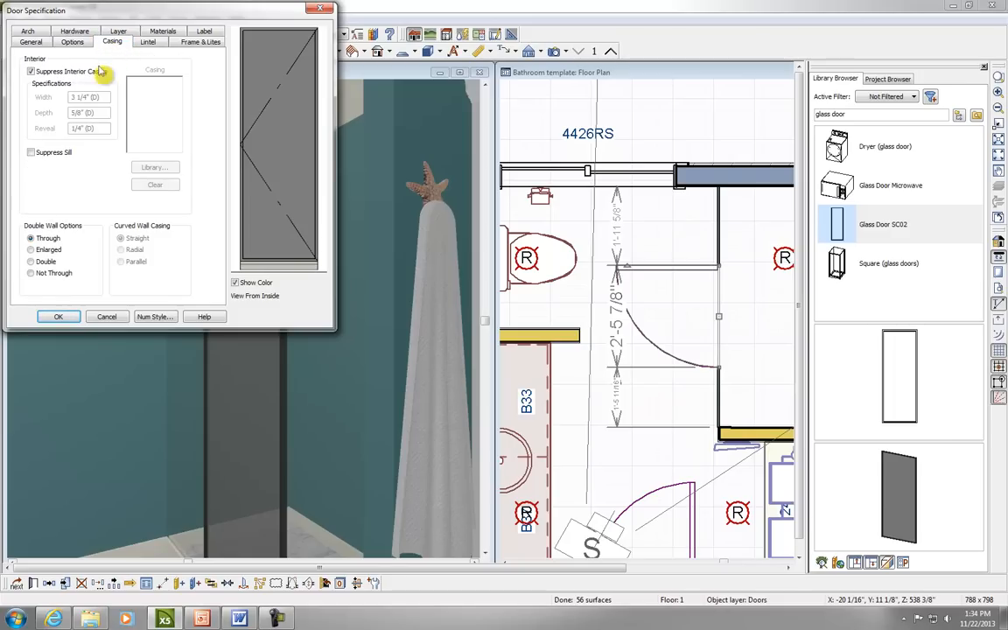
{"action": "left_click", "coordinate": [32, 152]}
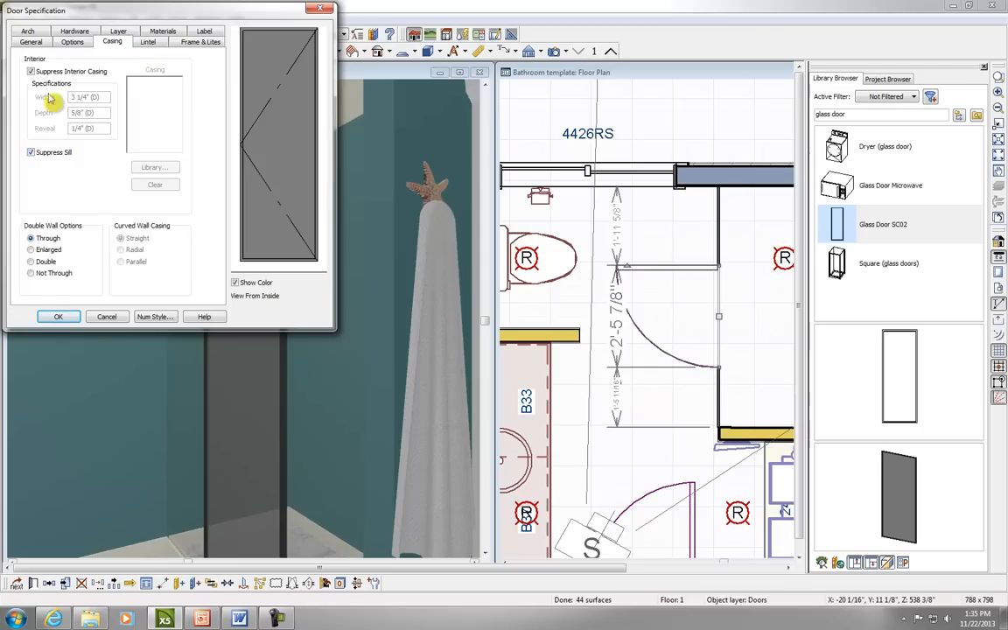
Make the glass door swing in both directions
{"action": "left_click", "coordinate": [31, 42]}
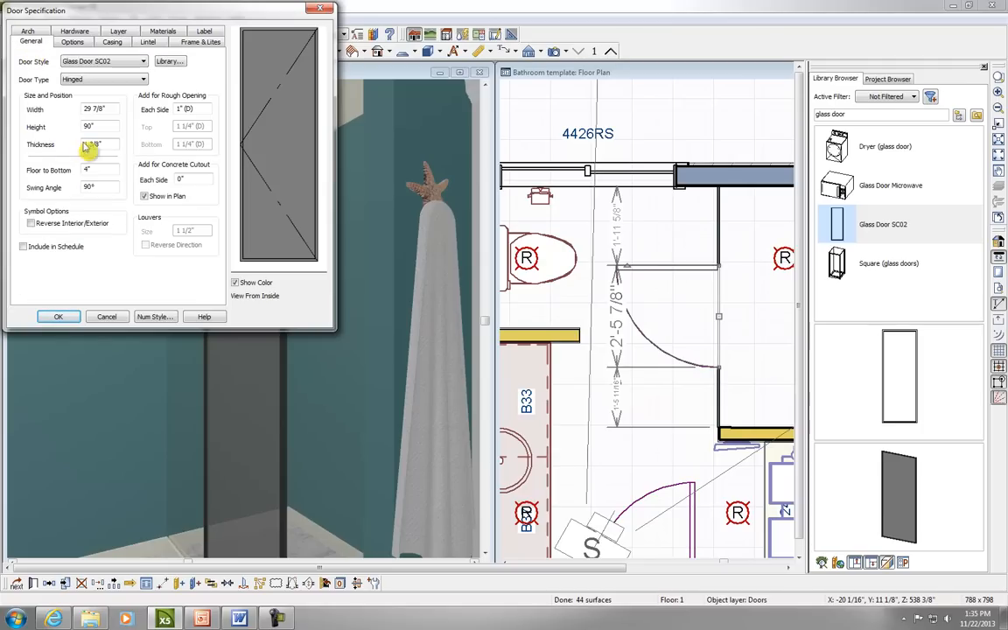
{"action": "left_click_drag", "start_coordinate": [109, 144], "coordinate": [51, 135]}
{"action": "left_click", "coordinate": [110, 170]}
{"action": "left_click", "coordinate": [72, 42]}
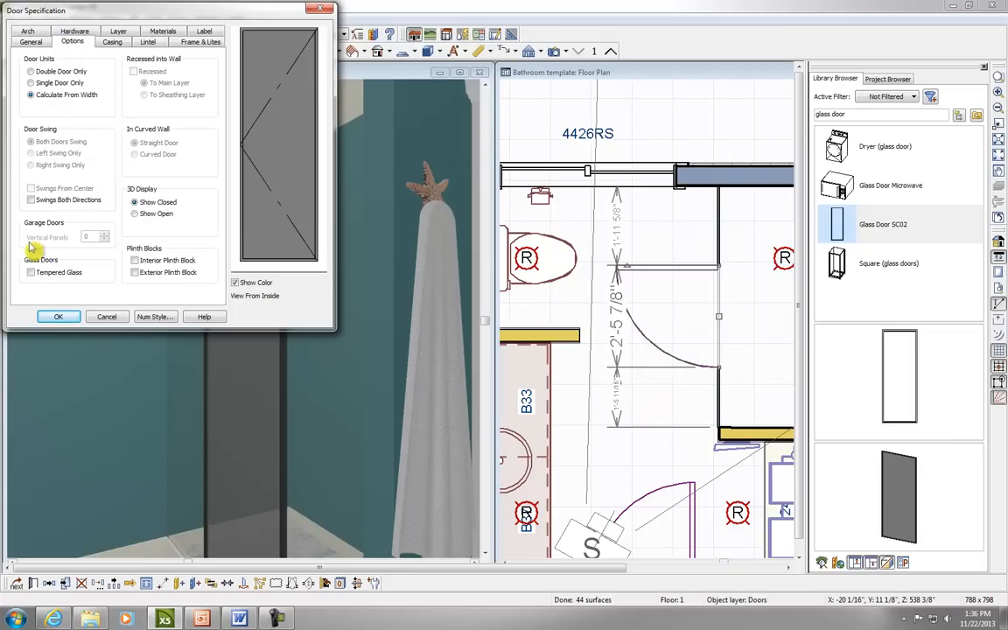
{"action": "left_click", "coordinate": [31, 200]}
Assign the Commercial "Pull Handle (no plate)" from the core catalog's door hardware as the door's interior handle
{"action": "left_click", "coordinate": [77, 32]}
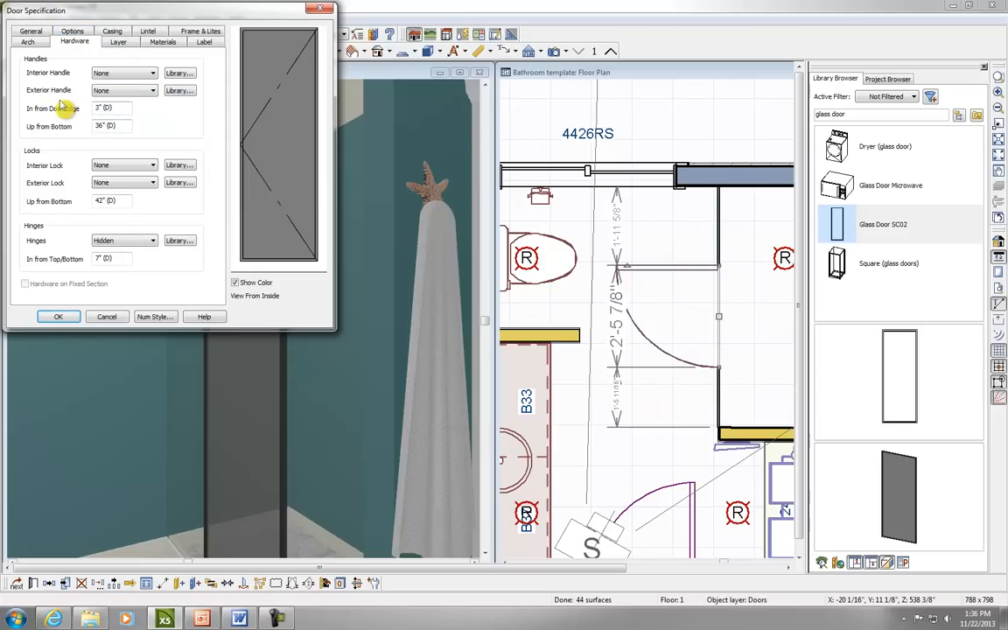
{"action": "left_click", "coordinate": [179, 73]}
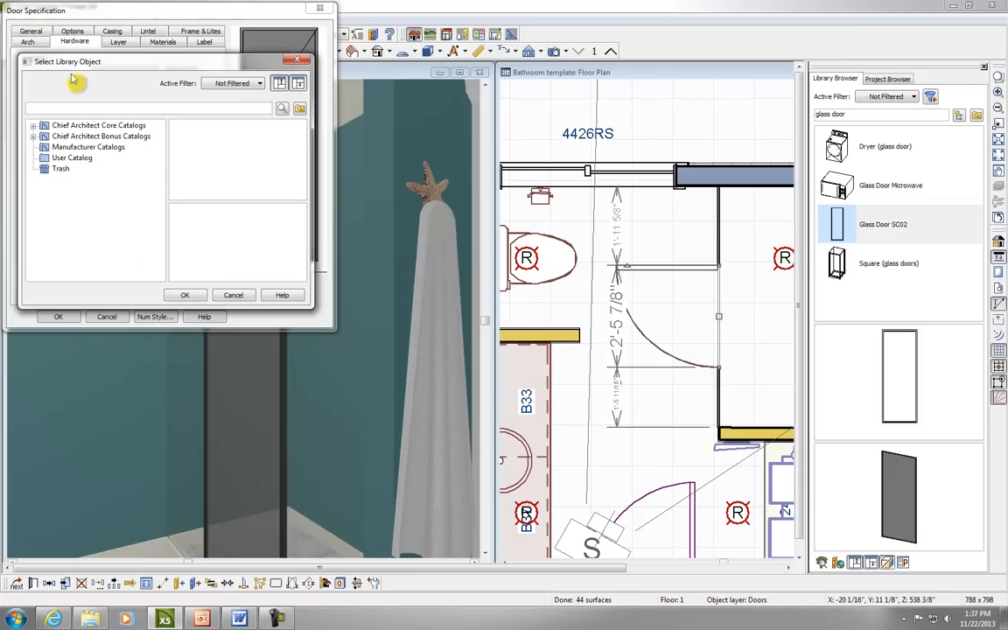
{"action": "left_click", "coordinate": [34, 125]}
{"action": "left_click", "coordinate": [44, 135]}
{"action": "left_click", "coordinate": [56, 147]}
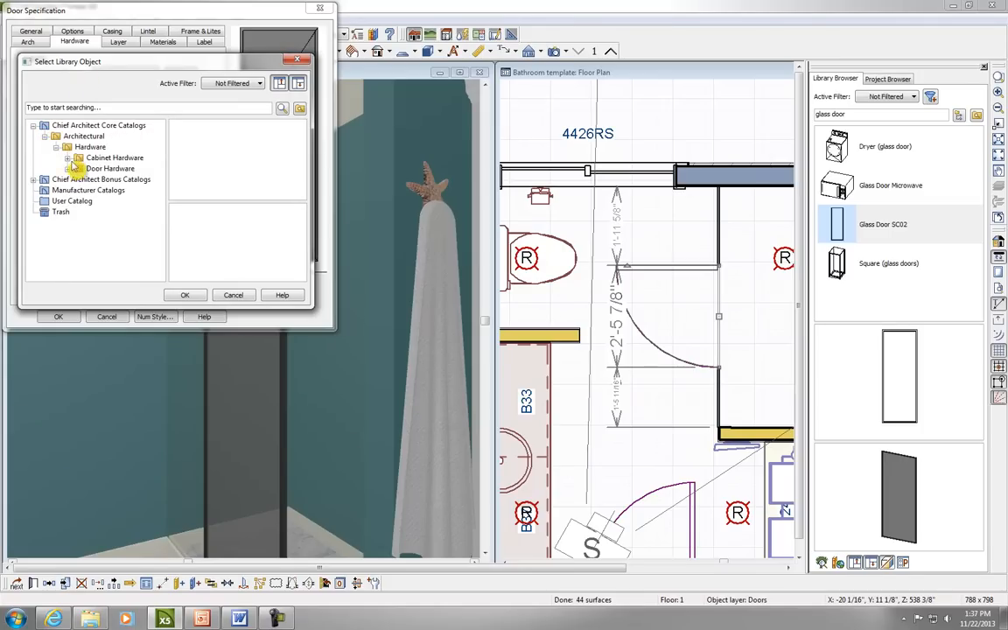
{"action": "left_click", "coordinate": [68, 168]}
{"action": "left_click", "coordinate": [80, 180]}
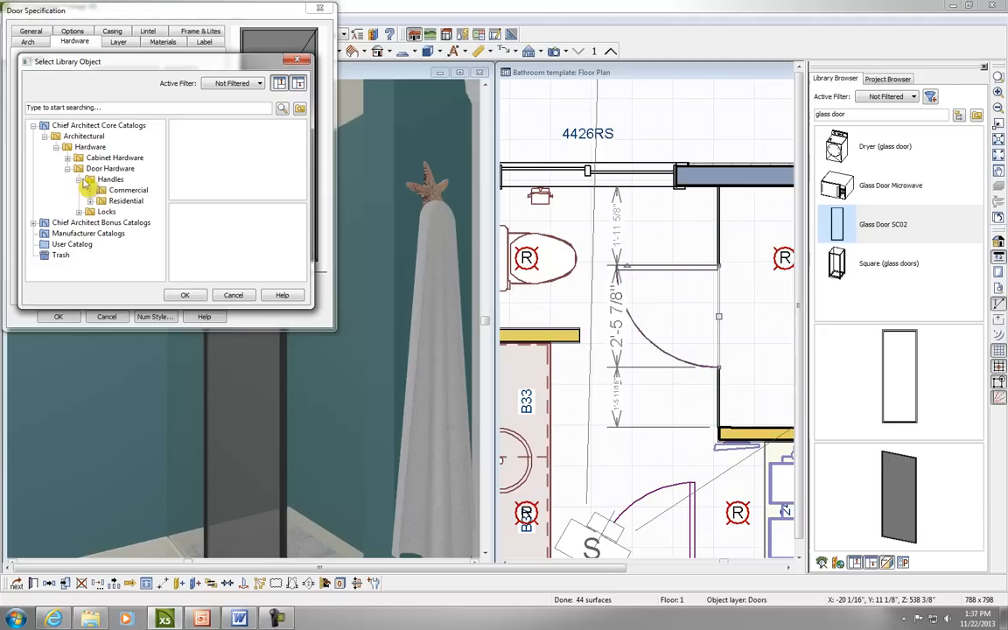
{"action": "left_click", "coordinate": [127, 190]}
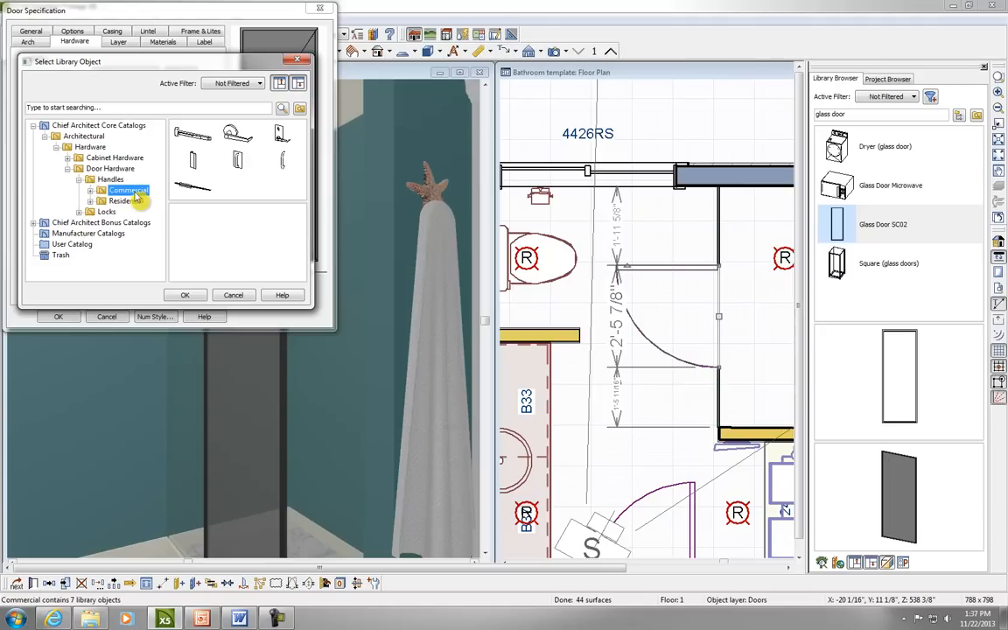
{"action": "left_click", "coordinate": [282, 160]}
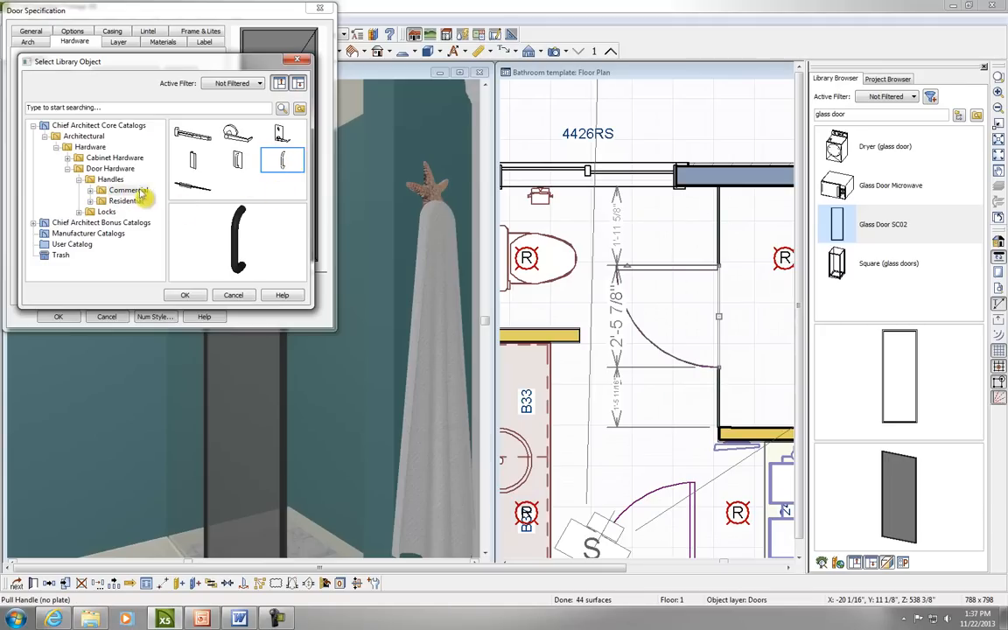
{"action": "left_click", "coordinate": [90, 190]}
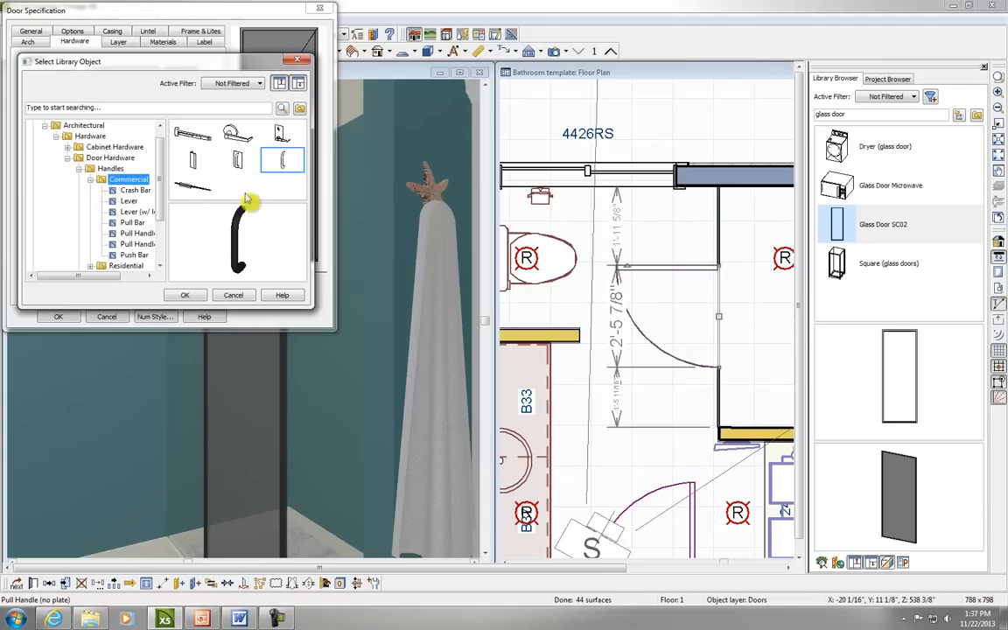
{"action": "left_click", "coordinate": [181, 294]}
Assign the same Commercial "Pull Handle (no plate)" as the exterior handle and apply the door specification
{"action": "left_click", "coordinate": [151, 91]}
{"action": "left_click", "coordinate": [152, 91]}
{"action": "left_click", "coordinate": [178, 90]}
{"action": "left_click", "coordinate": [34, 125]}
{"action": "left_click", "coordinate": [45, 136]}
{"action": "left_click", "coordinate": [56, 147]}
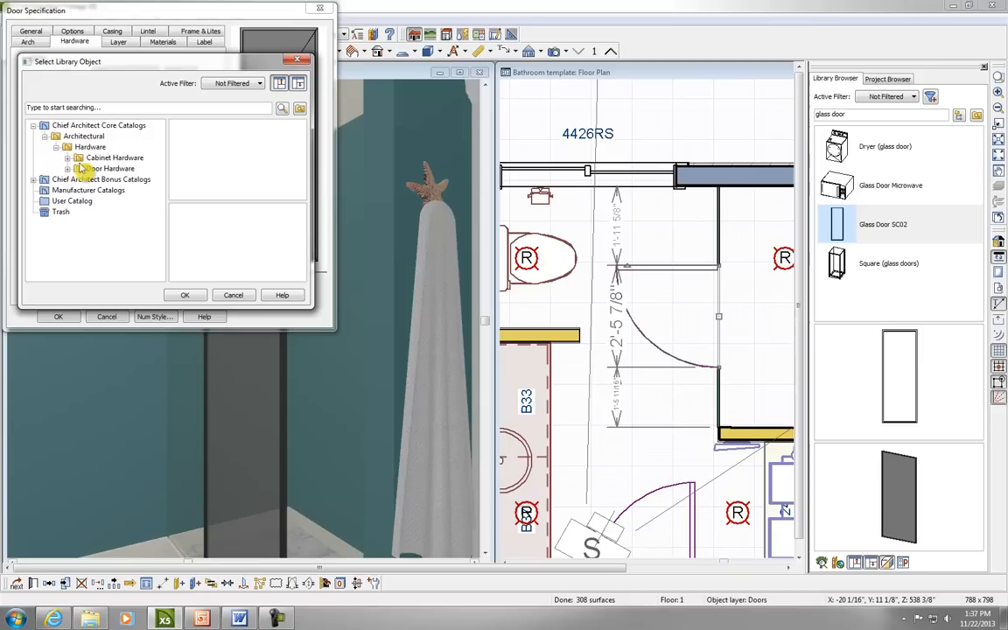
{"action": "left_click", "coordinate": [68, 168]}
{"action": "left_click", "coordinate": [79, 179]}
{"action": "left_click", "coordinate": [133, 191]}
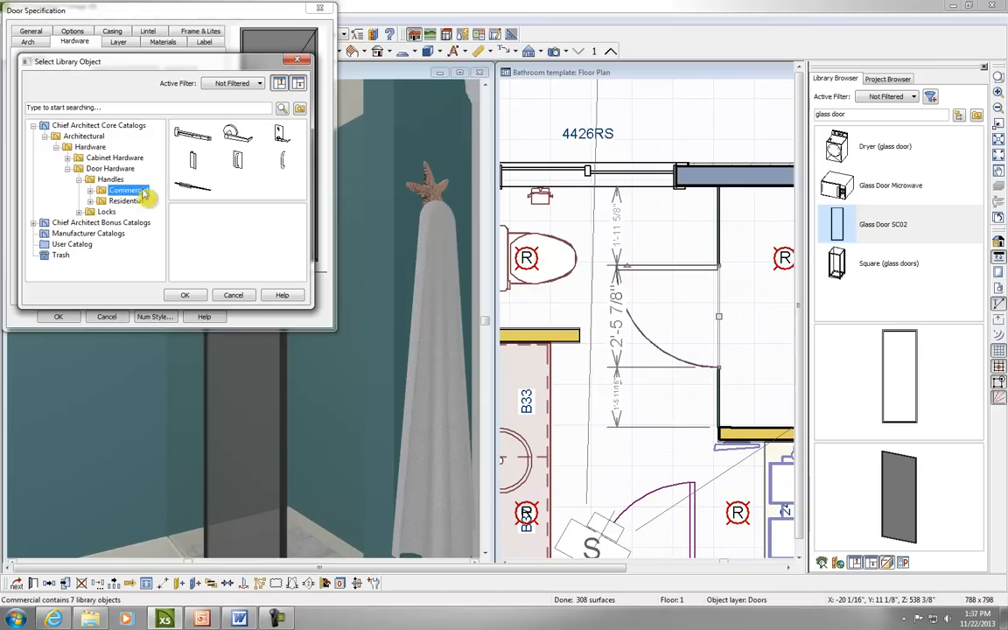
{"action": "left_click", "coordinate": [281, 160]}
{"action": "left_click", "coordinate": [185, 295]}
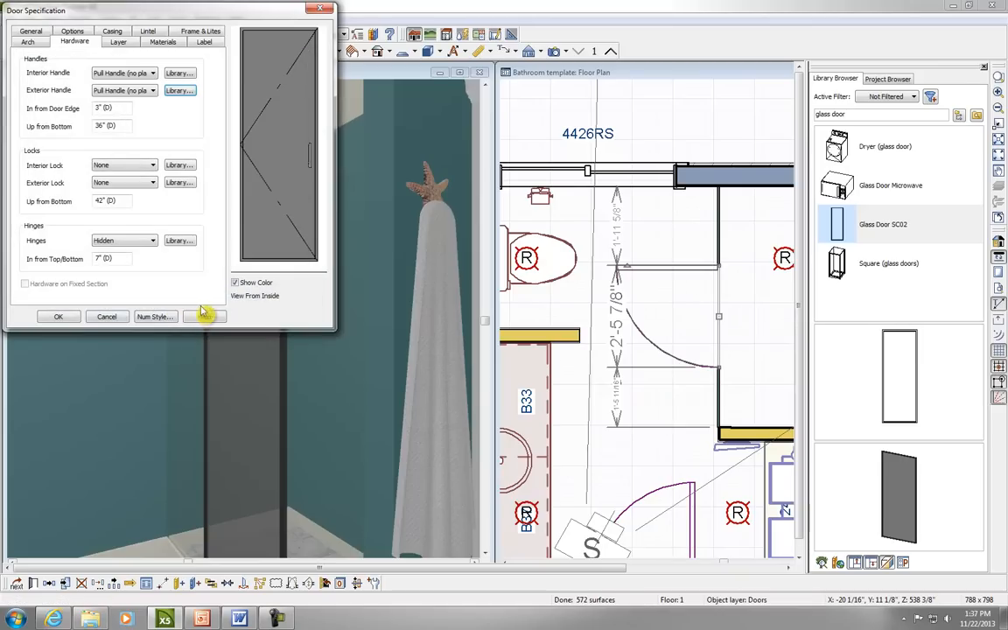
{"action": "left_click", "coordinate": [58, 318]}
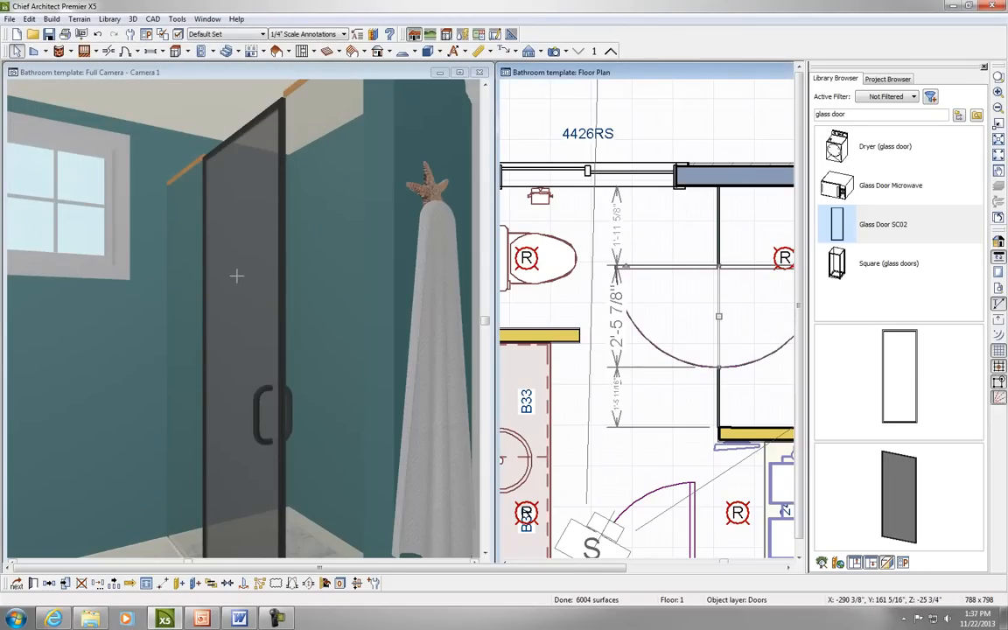
Pick up the Glass Tempered material from the shower wall in the camera view and paint it onto the grey door glass
{"action": "left_click_drag", "start_coordinate": [236, 275], "coordinate": [235, 275]}
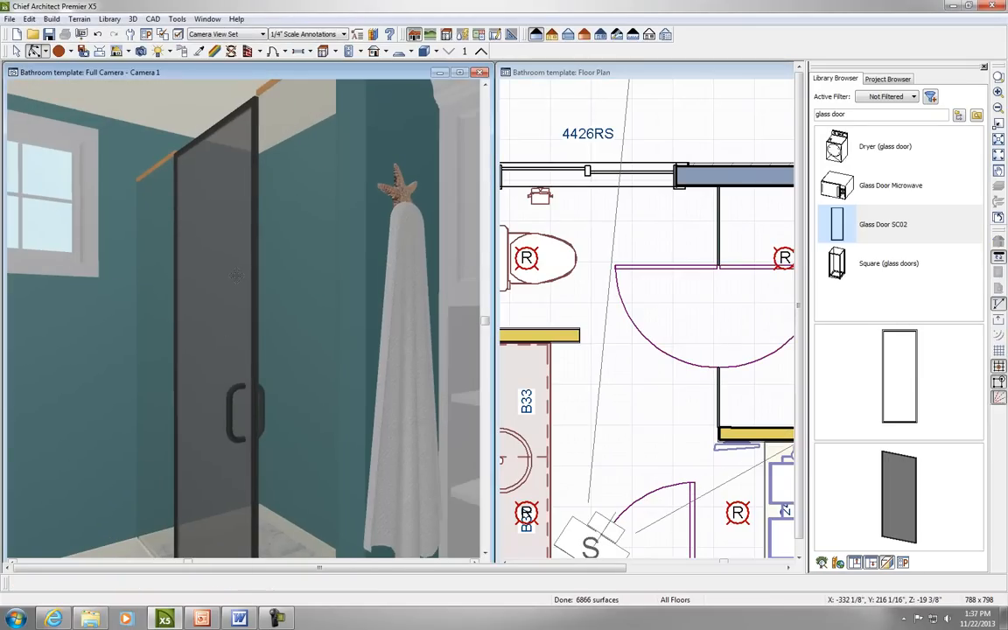
{"action": "left_click", "coordinate": [199, 51]}
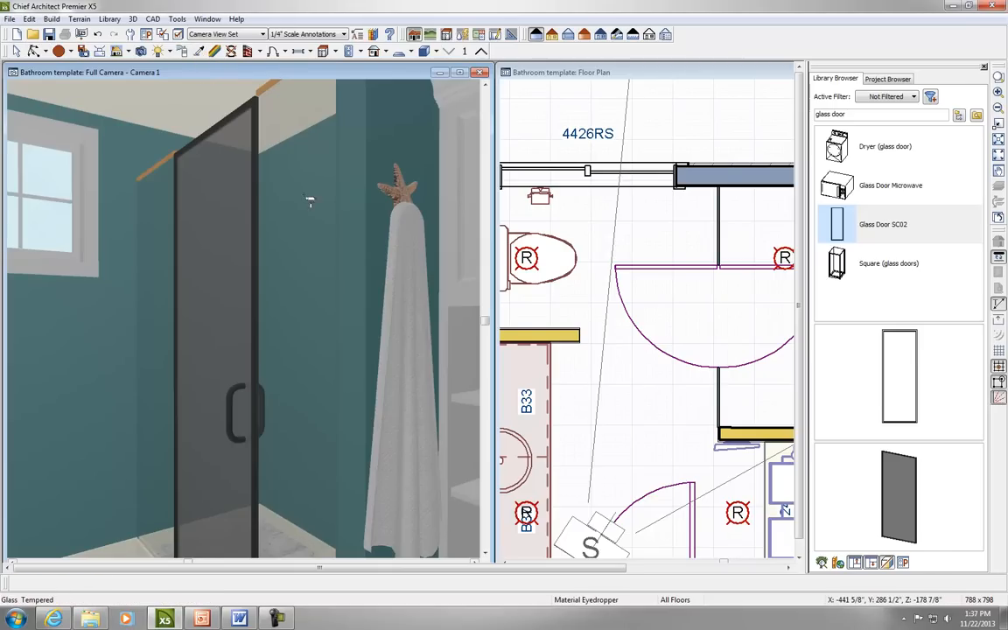
{"action": "left_click", "coordinate": [220, 190]}
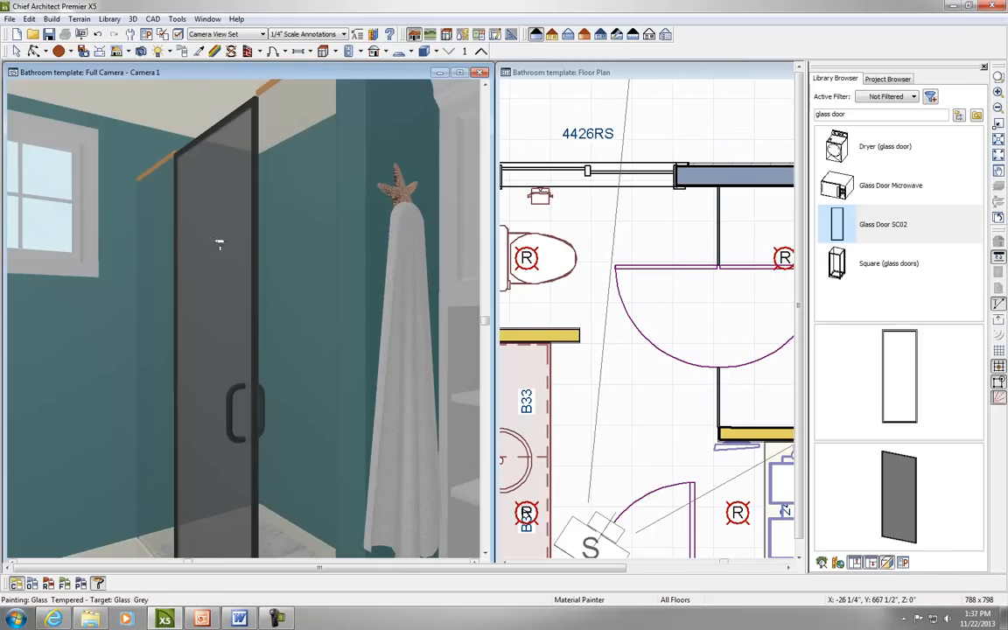
{"action": "left_click", "coordinate": [223, 246]}
Pick up the Aluminum Brushed material from the door frame and paint it onto the glass wall's Birch (honey) top rail
{"action": "left_click", "coordinate": [198, 51]}
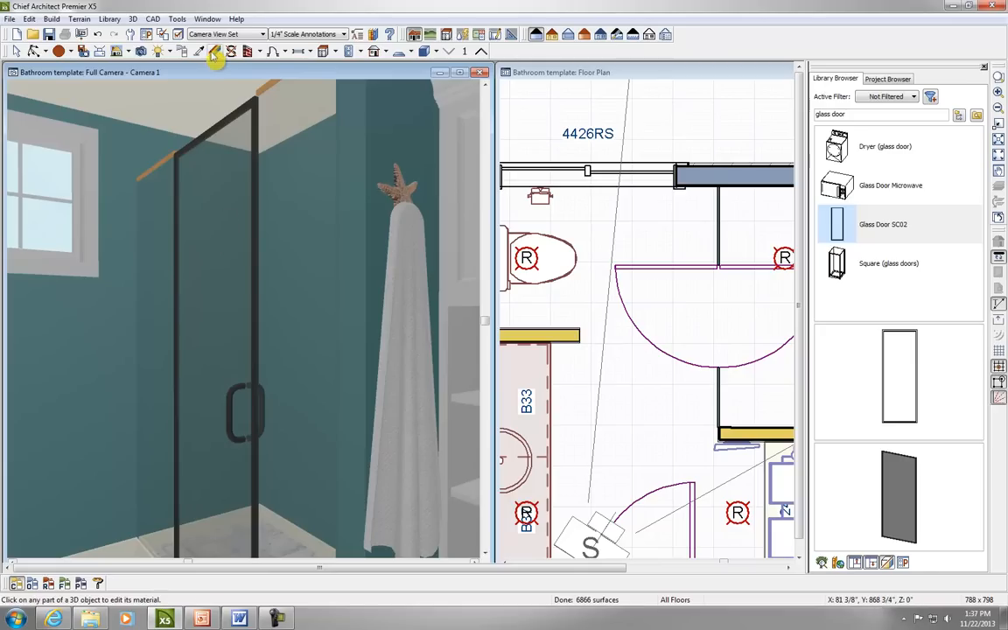
{"action": "left_click", "coordinate": [249, 103]}
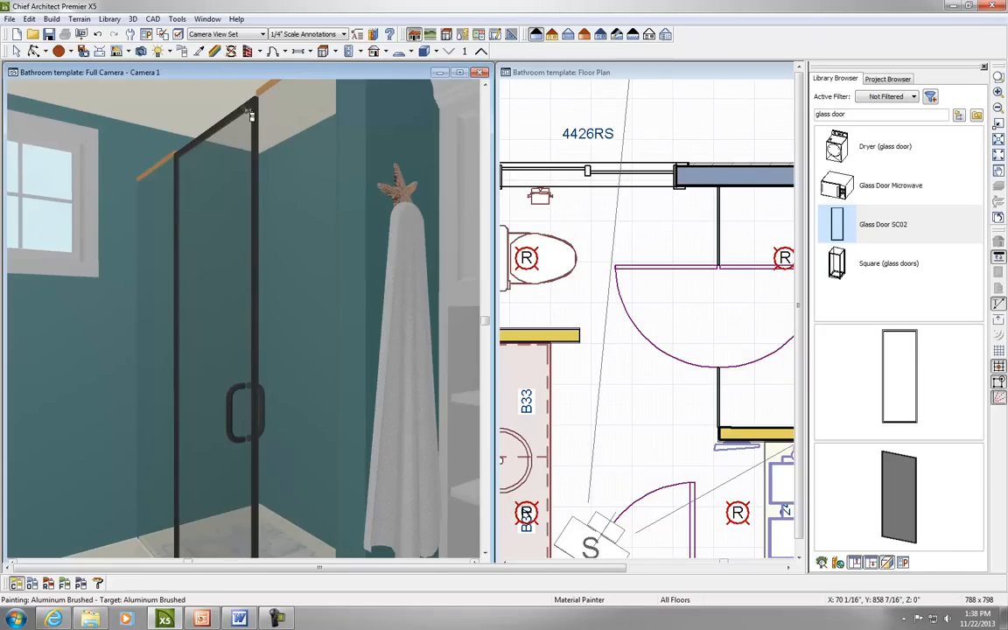
{"action": "left_click", "coordinate": [175, 167]}
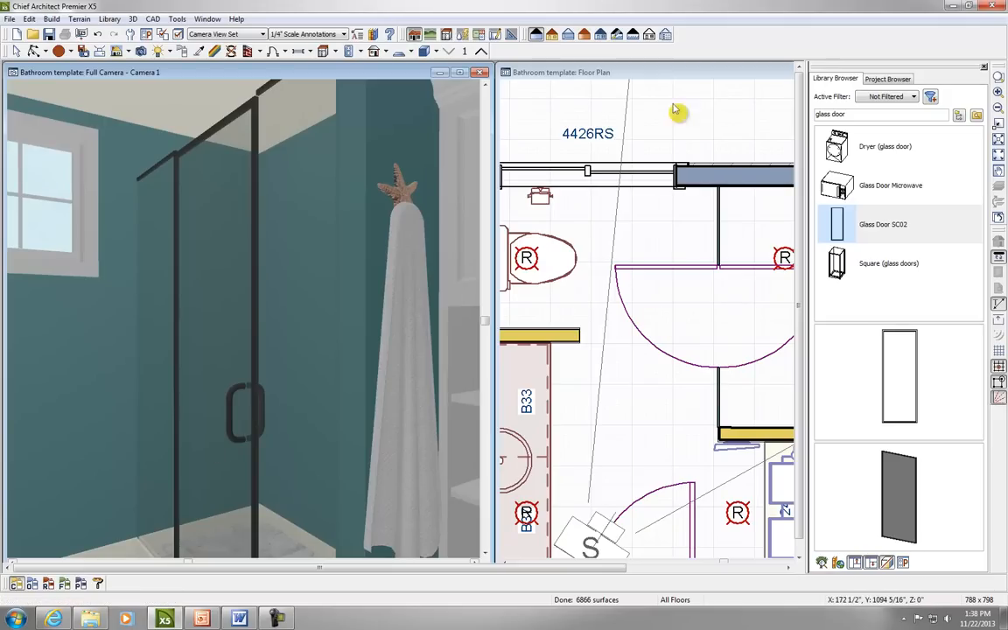
Delete the Default Base Molding from the shower room's specification in the floor plan, apply it, and return to the camera view
{"action": "left_click", "coordinate": [687, 73]}
{"action": "middle_click_drag", "start_coordinate": [703, 302], "coordinate": [576, 298]}
{"action": "left_click", "coordinate": [650, 218]}
{"action": "double_click", "coordinate": [650, 219]}
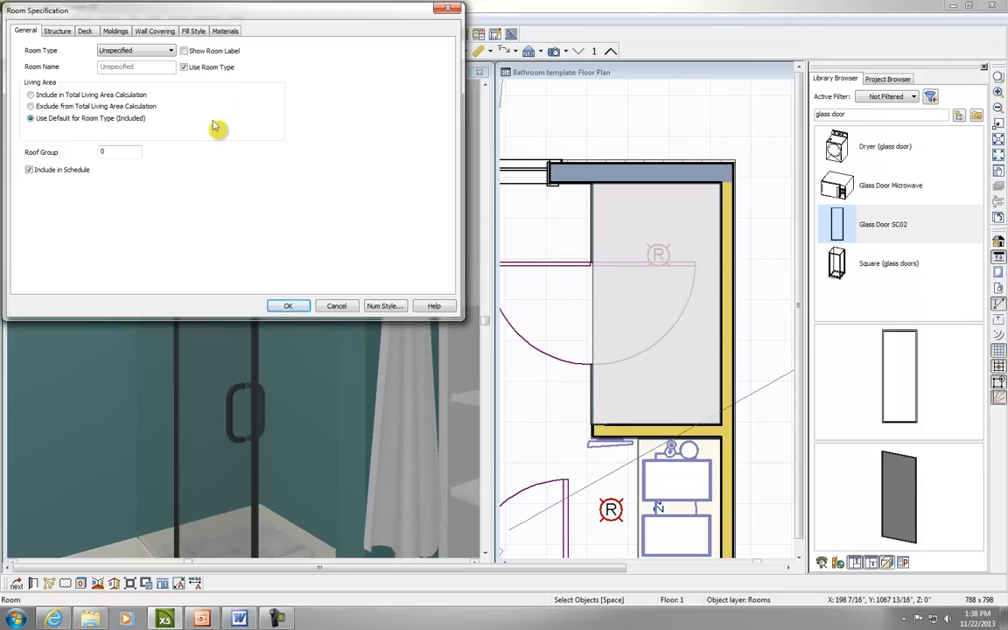
{"action": "left_click", "coordinate": [115, 31]}
{"action": "left_click", "coordinate": [25, 50]}
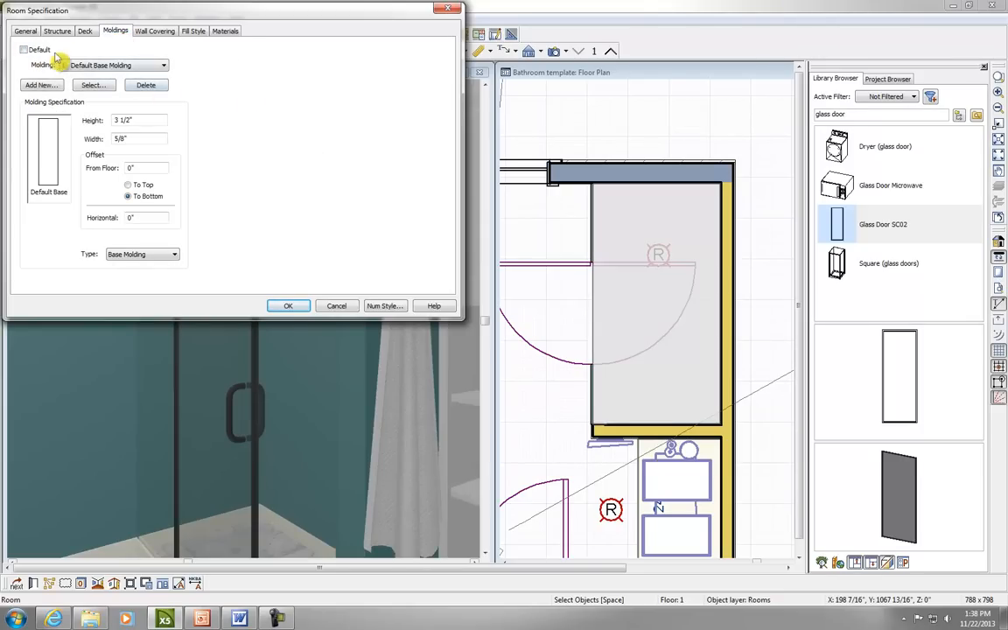
{"action": "left_click", "coordinate": [147, 85]}
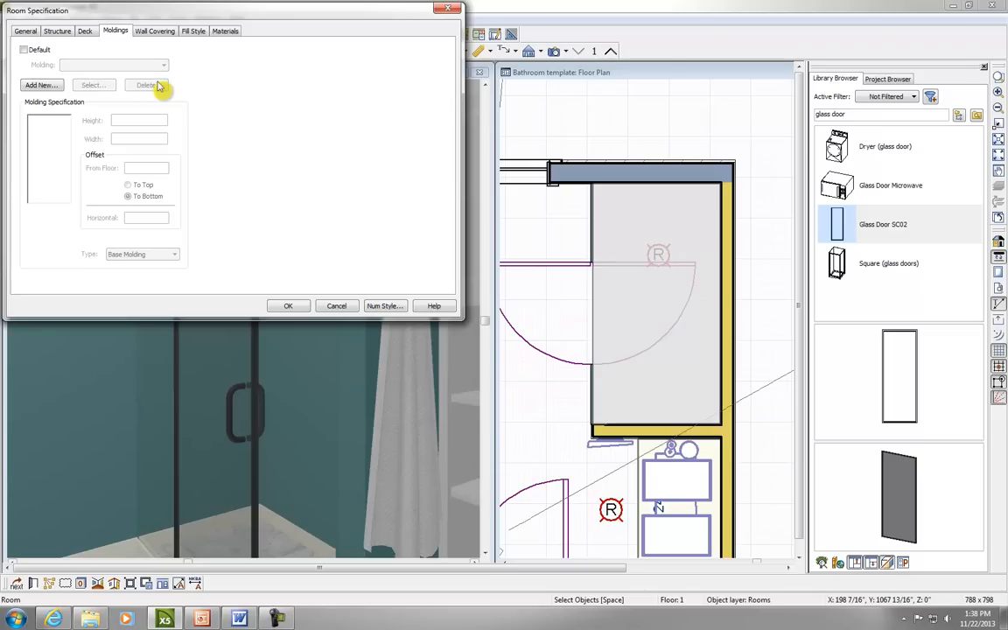
{"action": "left_click", "coordinate": [289, 307]}
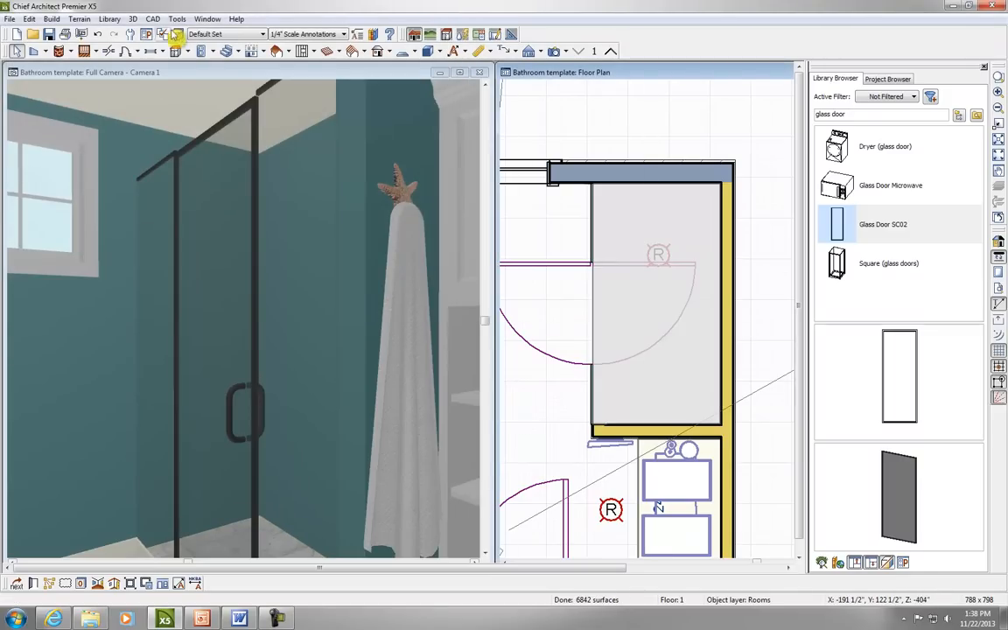
{"action": "left_click", "coordinate": [175, 104]}
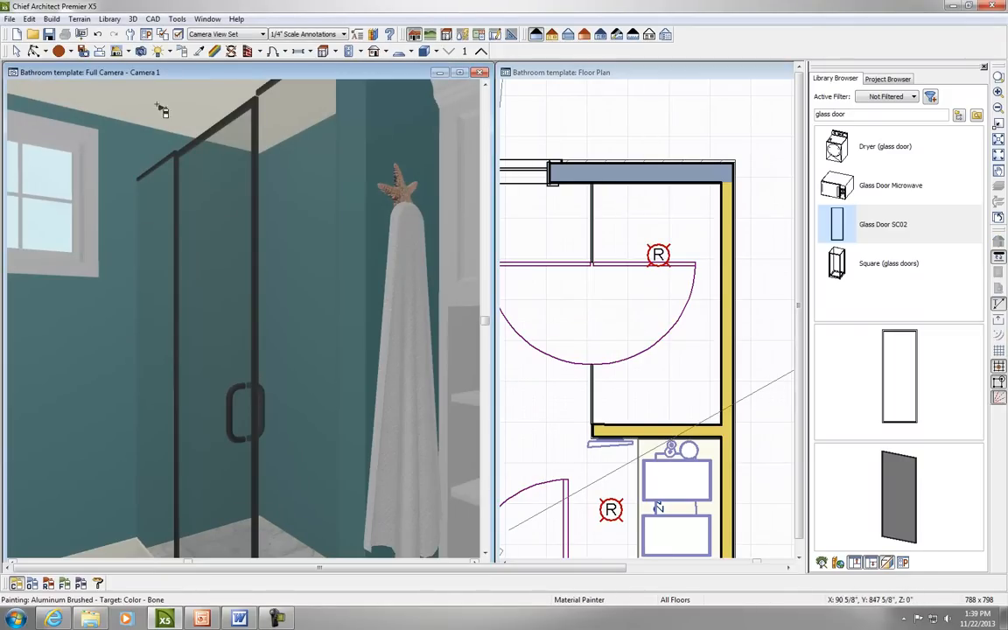
Convert the main bathroom's Default Base Molding into a room molding polyline from the floor plan
{"action": "left_click_drag", "start_coordinate": [169, 211], "coordinate": [160, 213]}
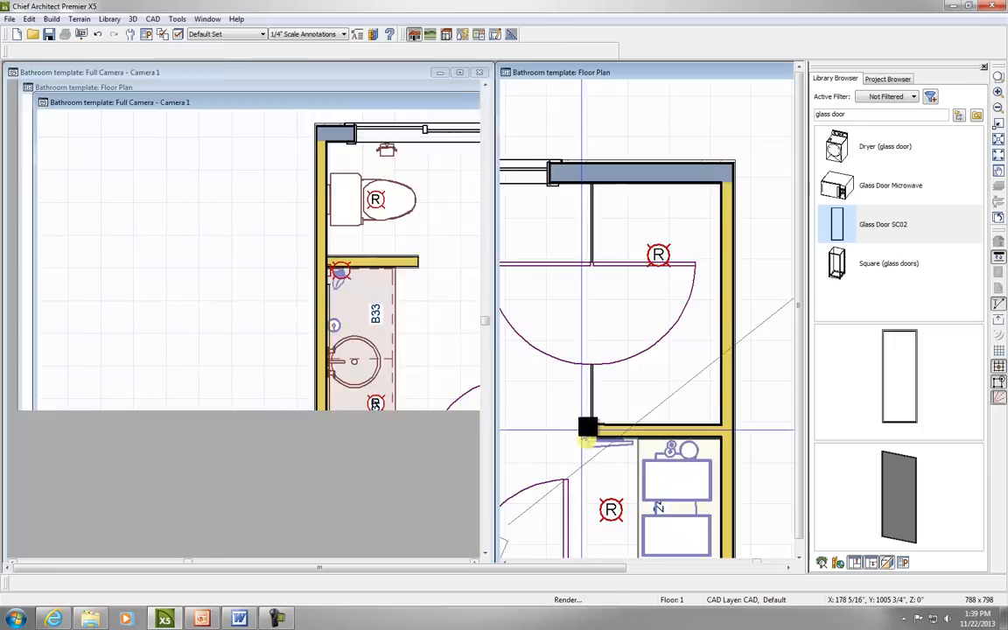
{"action": "middle_click_drag", "start_coordinate": [585, 439], "coordinate": [684, 354]}
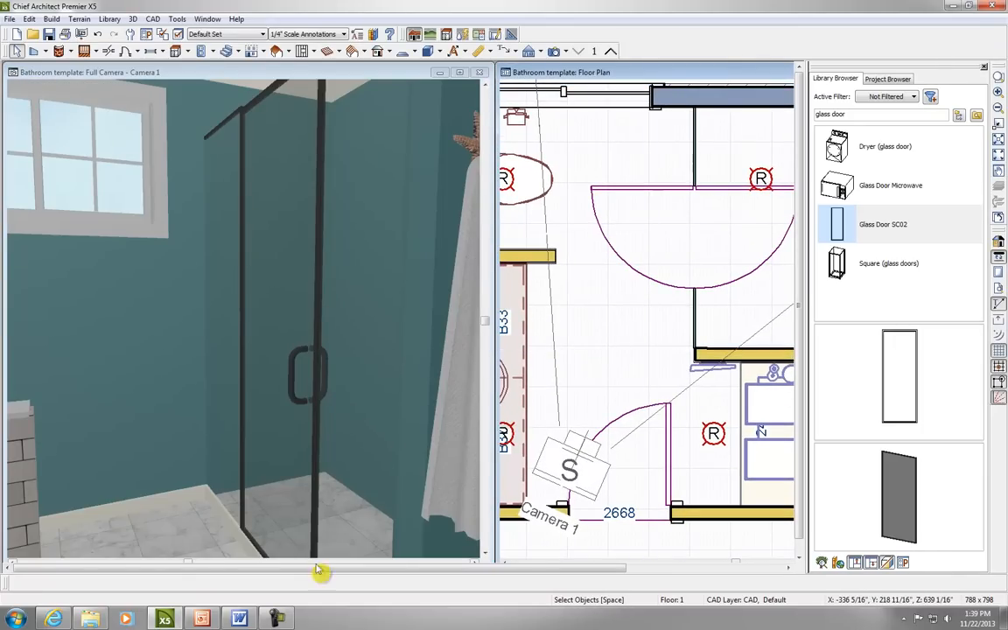
{"action": "left_click", "coordinate": [610, 355]}
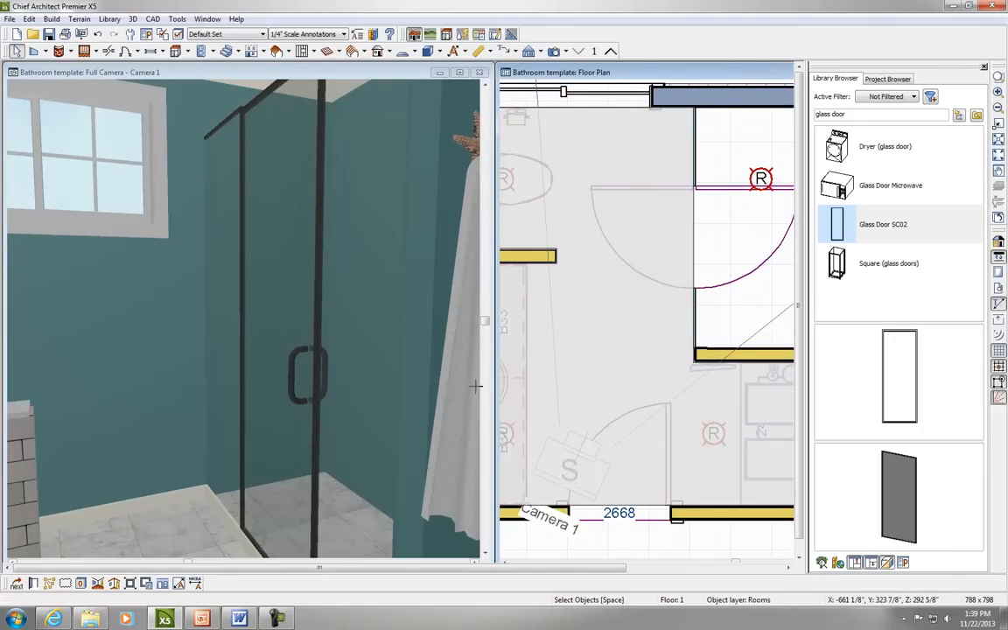
{"action": "left_click", "coordinate": [113, 584]}
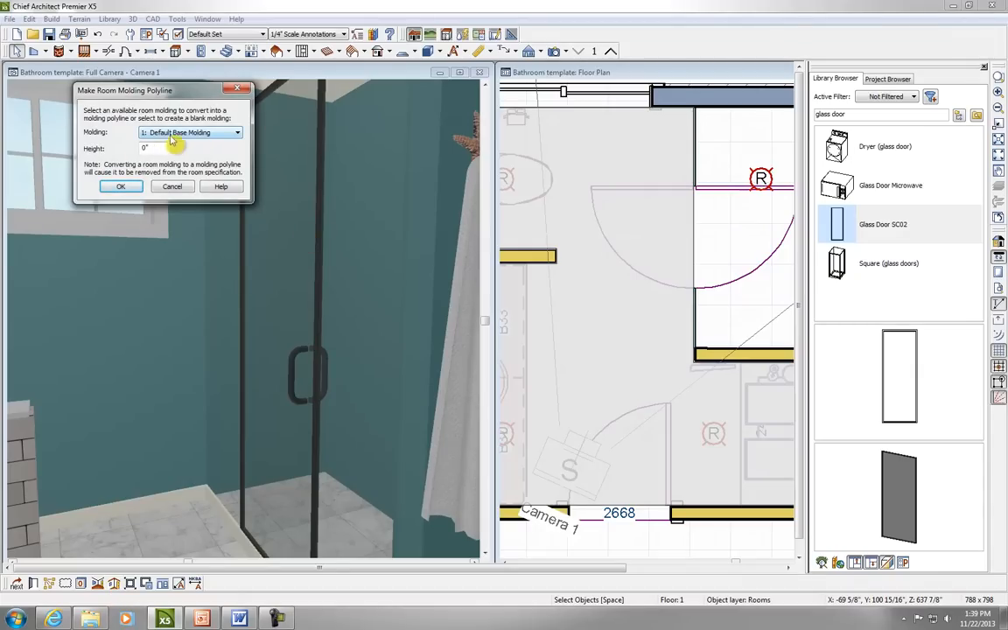
{"action": "left_click", "coordinate": [120, 188]}
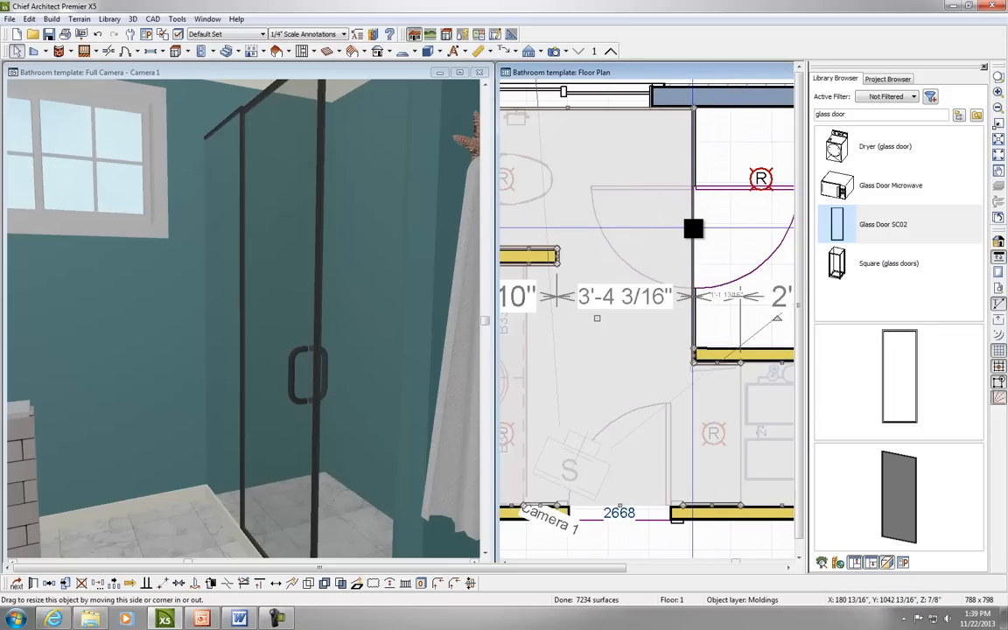
Turn on No Molding on Selected Edge for the molding polyline's edge along the glass shower wall
{"action": "left_click", "coordinate": [622, 185]}
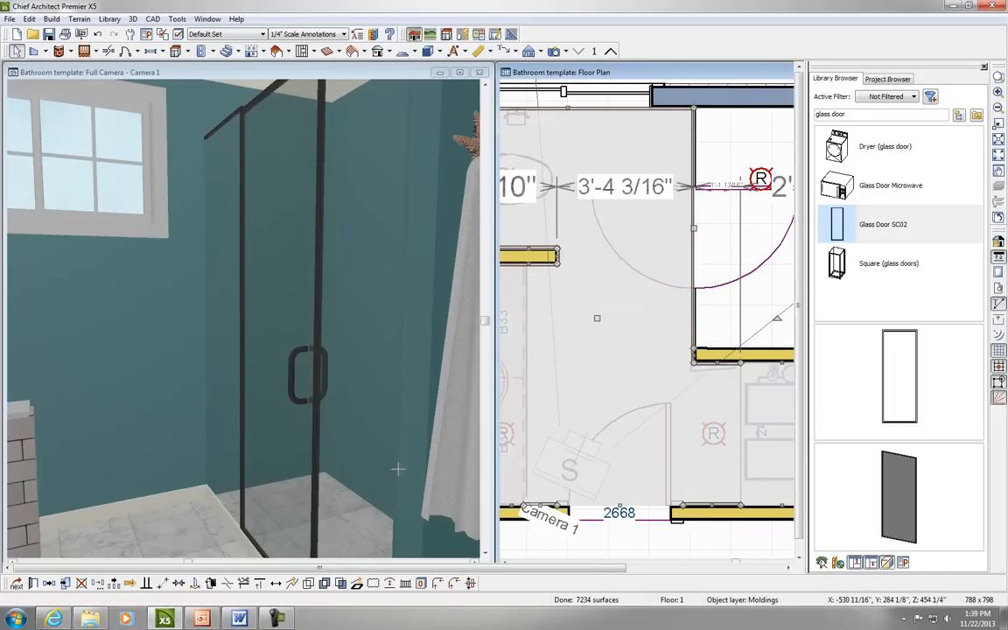
{"action": "left_click", "coordinate": [32, 584]}
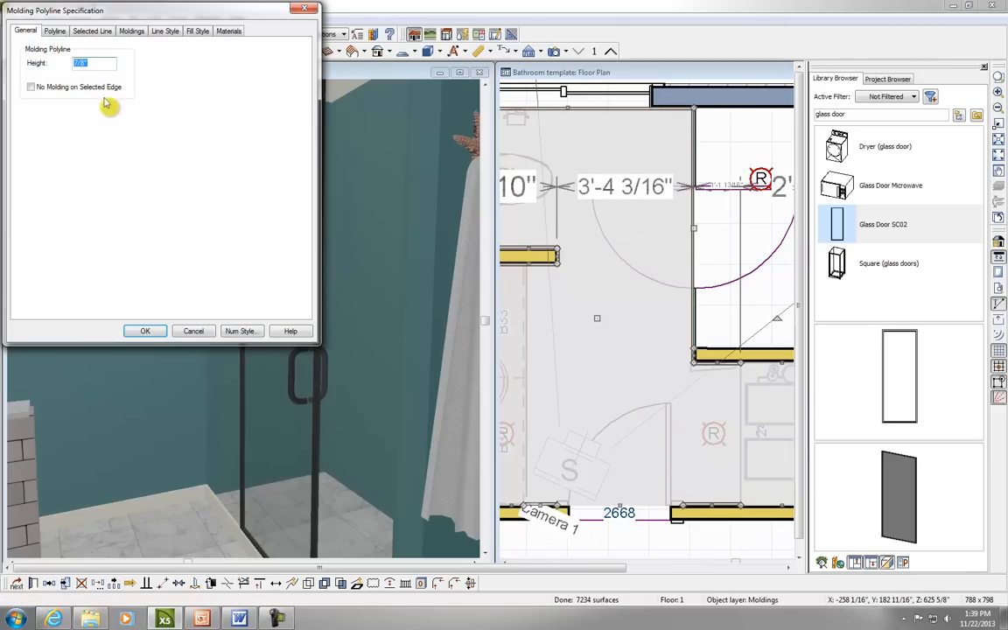
{"action": "left_click", "coordinate": [32, 88]}
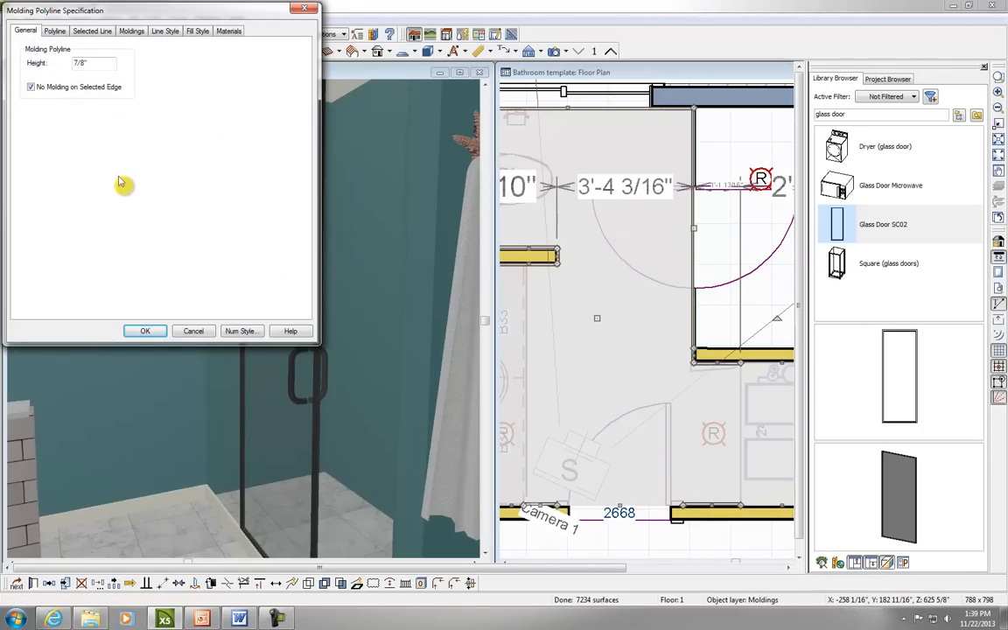
{"action": "left_click", "coordinate": [145, 333]}
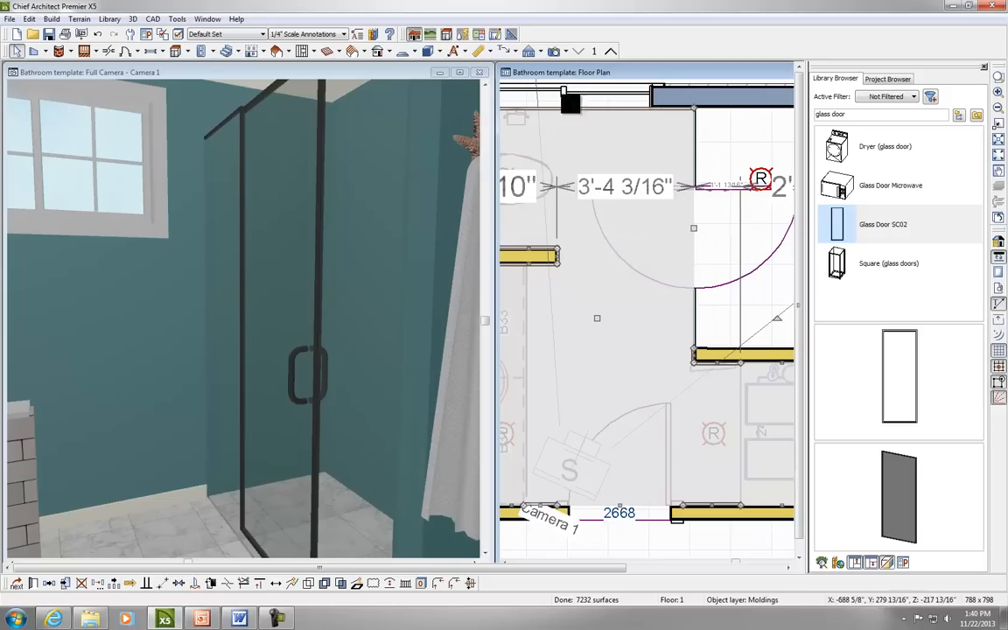
Break the blue outer wall where the glass wall meets it and the yellow outer wall where the shower's partition meets it
{"action": "middle_click_drag", "start_coordinate": [739, 131], "coordinate": [623, 172]}
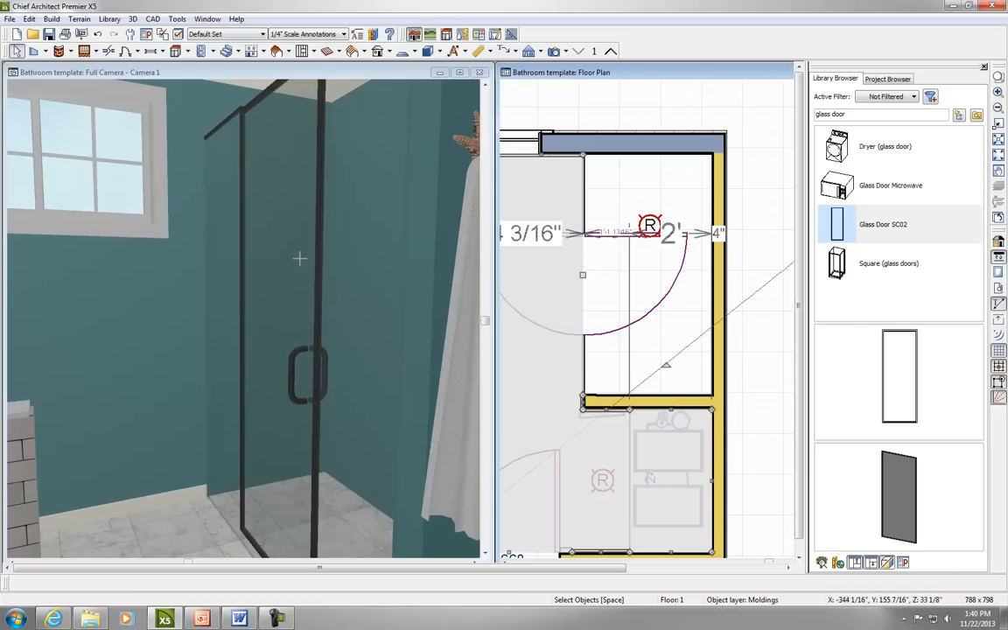
{"action": "left_click", "coordinate": [656, 195]}
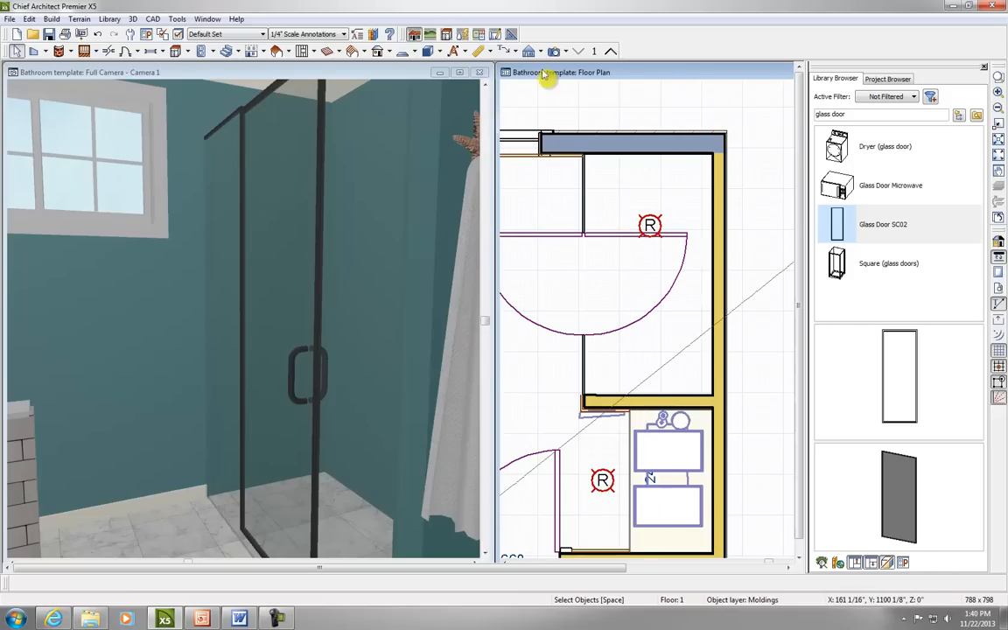
{"action": "left_click", "coordinate": [117, 52]}
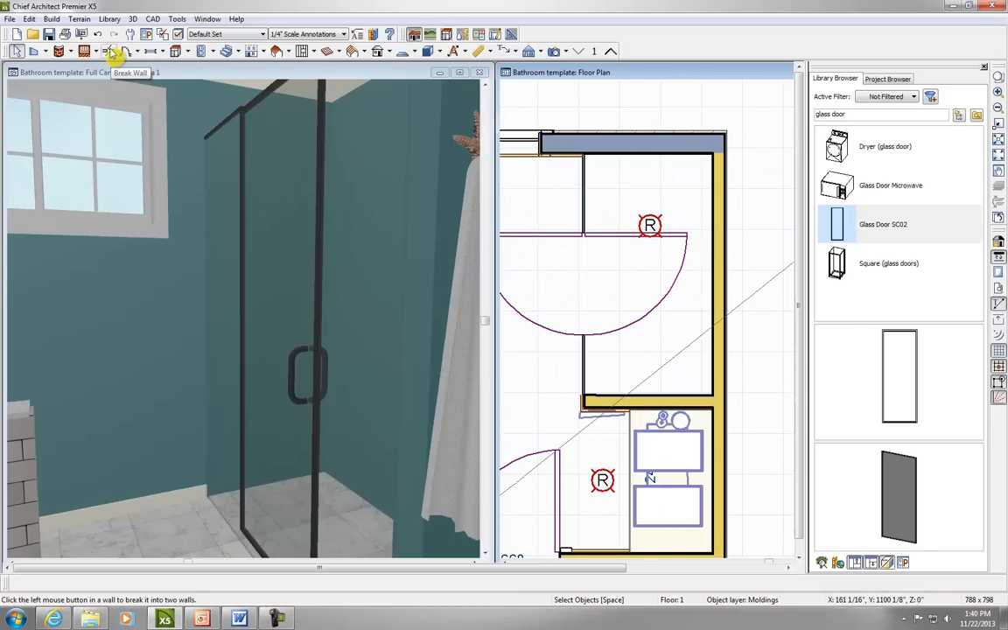
{"action": "left_click", "coordinate": [112, 53]}
{"action": "left_click", "coordinate": [584, 141]}
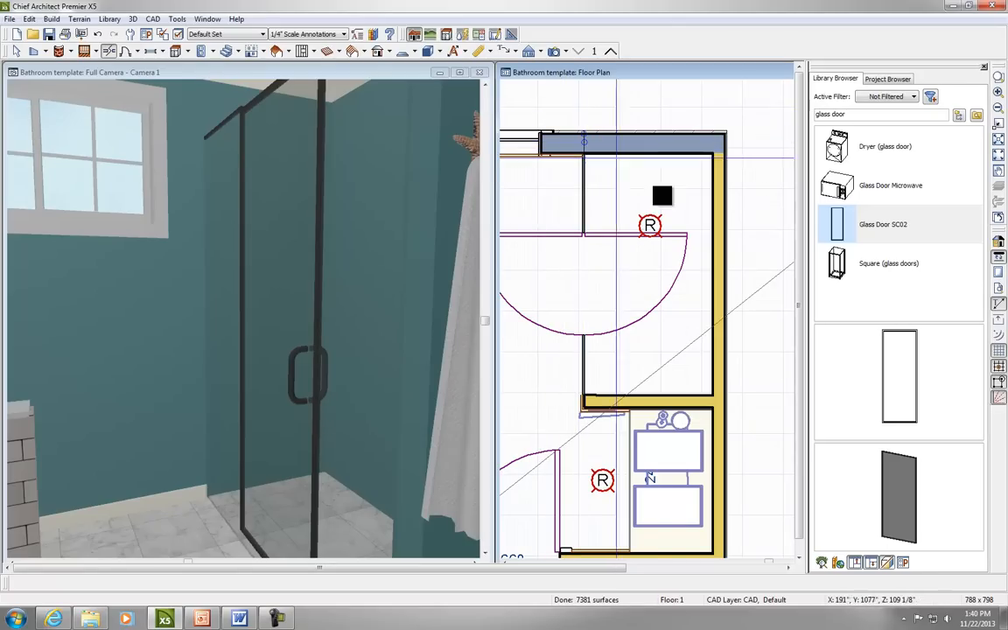
{"action": "left_click", "coordinate": [720, 401]}
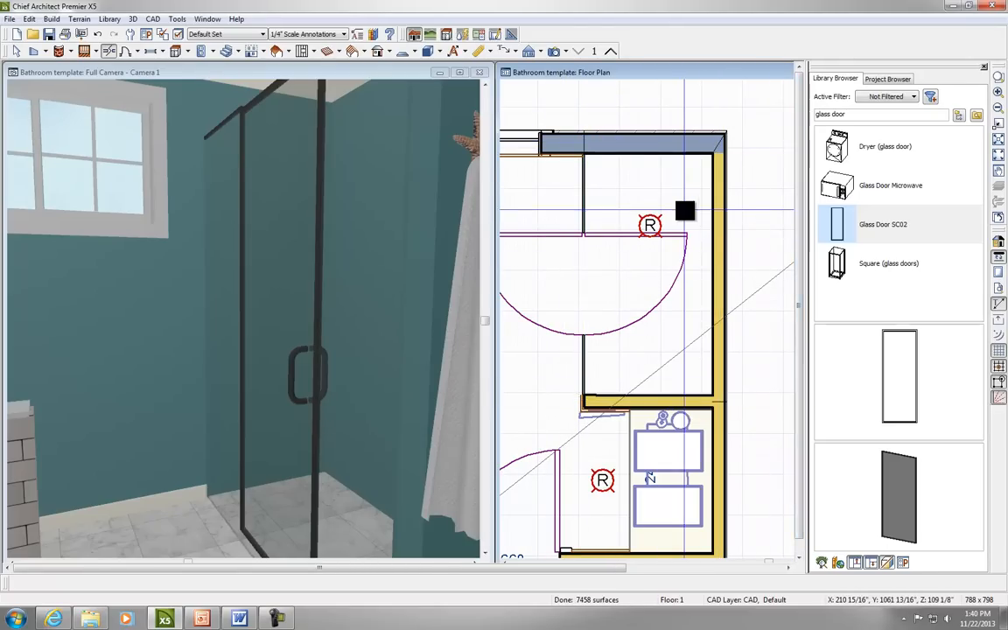
Assign the plan material Botticino Brick Joint TS46 to the interior surface of the three solid shower walls together
{"action": "key", "text": "space"}
{"action": "left_click", "coordinate": [670, 147]}
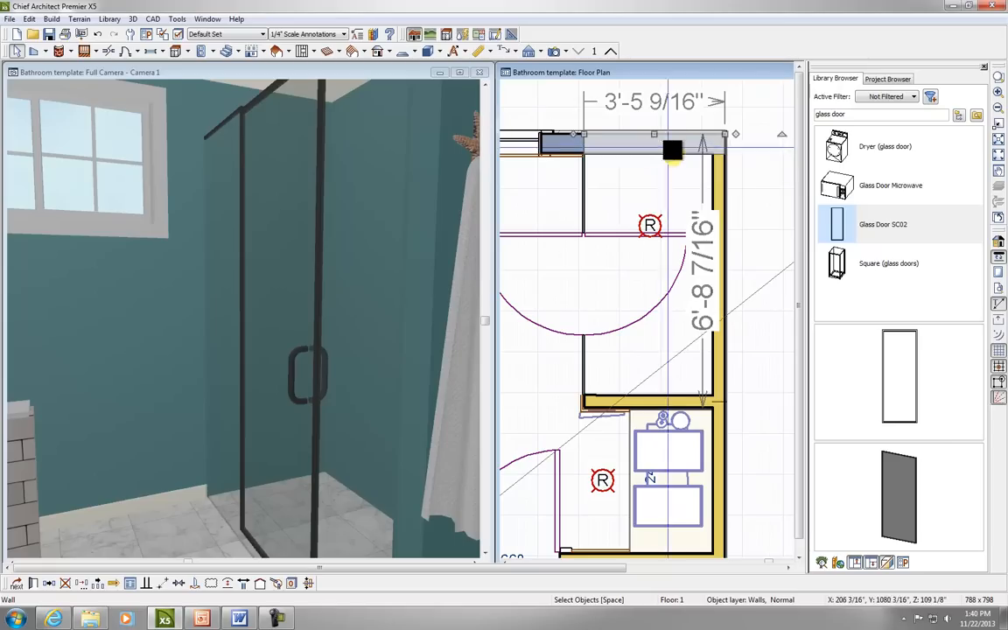
{"action": "left_click", "coordinate": [722, 195], "text": "shift"}
{"action": "left_click", "coordinate": [671, 399], "text": "shift"}
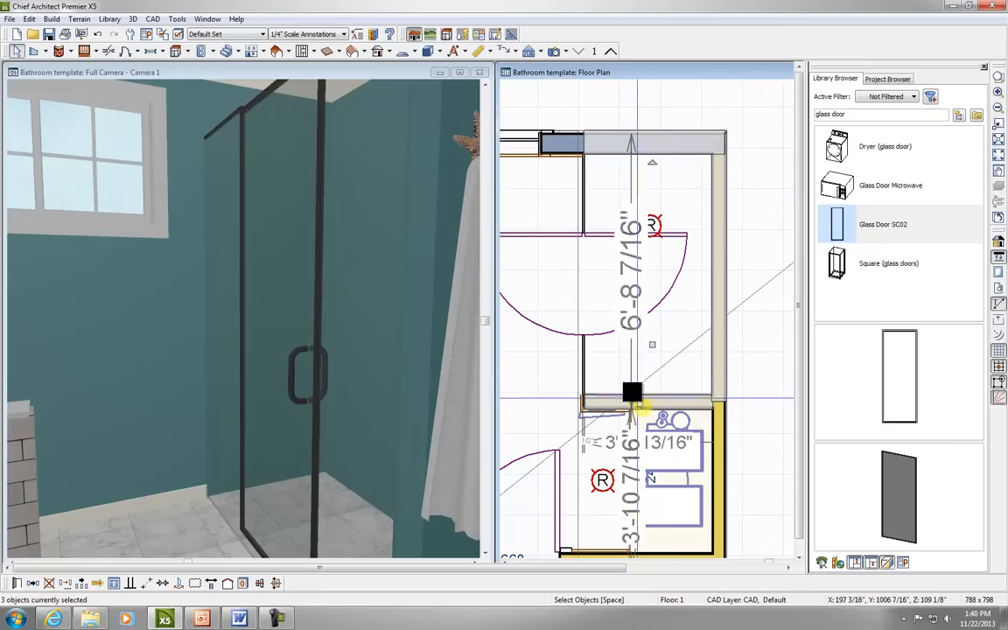
{"action": "left_click", "coordinate": [16, 583]}
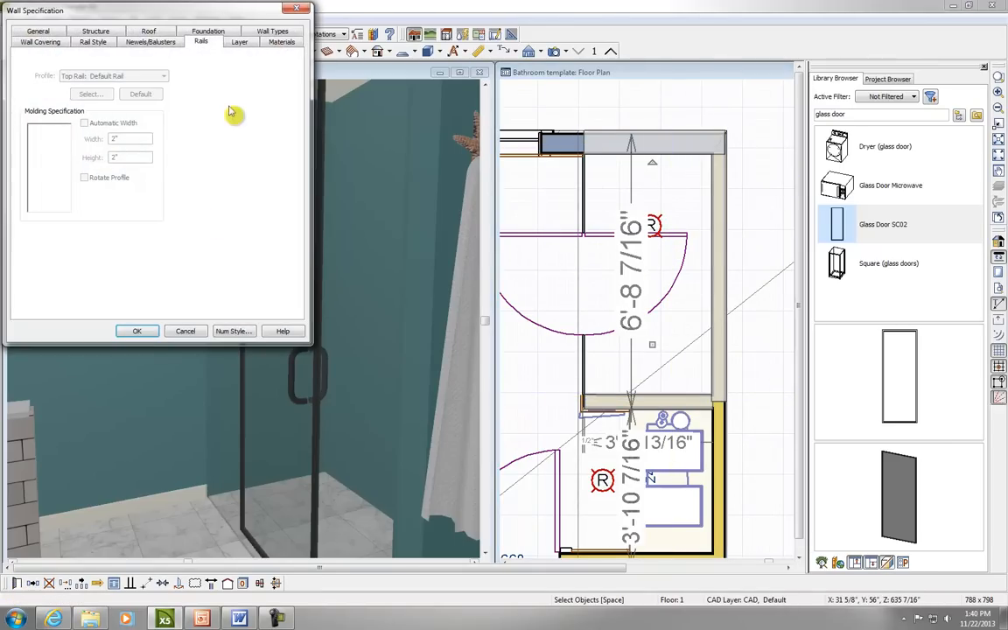
{"action": "left_click", "coordinate": [282, 43]}
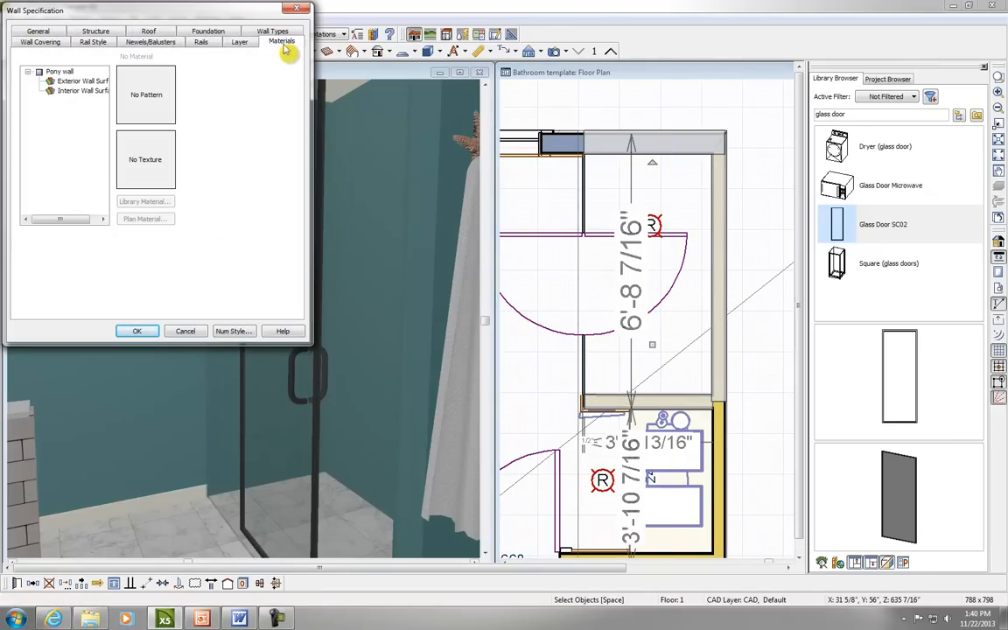
{"action": "left_click", "coordinate": [77, 91]}
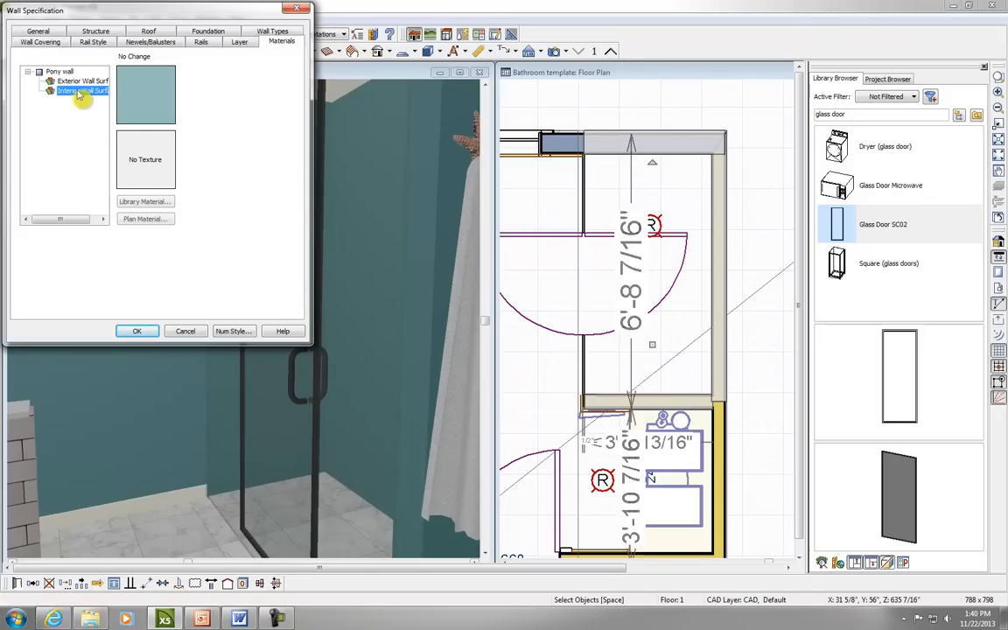
{"action": "left_click", "coordinate": [145, 220]}
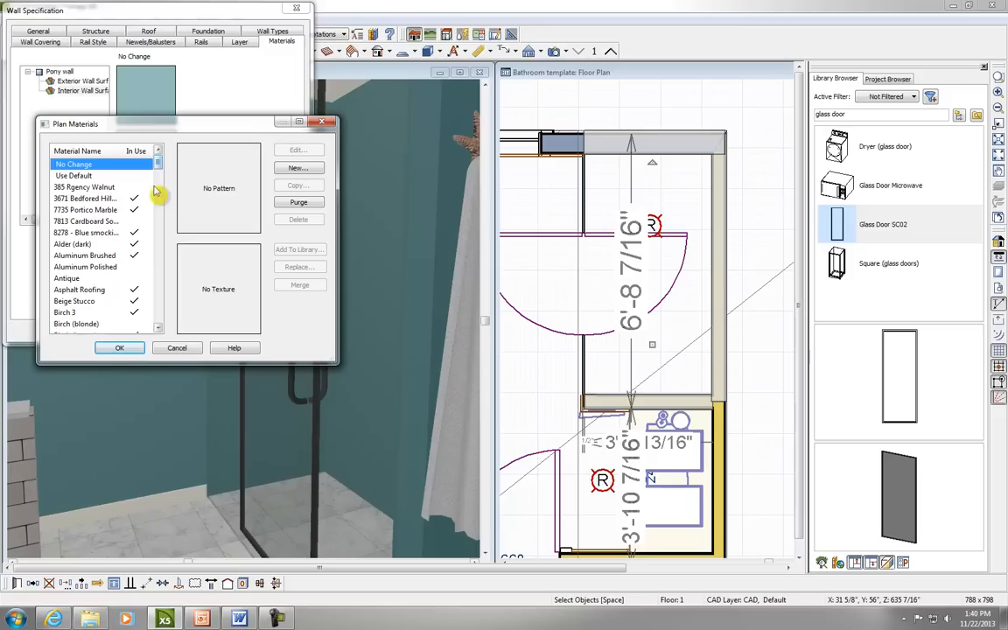
{"action": "scroll", "coordinate": [162, 173], "scroll_direction": "down", "scroll_amount": 2}
{"action": "scroll", "coordinate": [162, 175], "scroll_direction": "down", "scroll_amount": 3}
{"action": "left_click", "coordinate": [94, 277]}
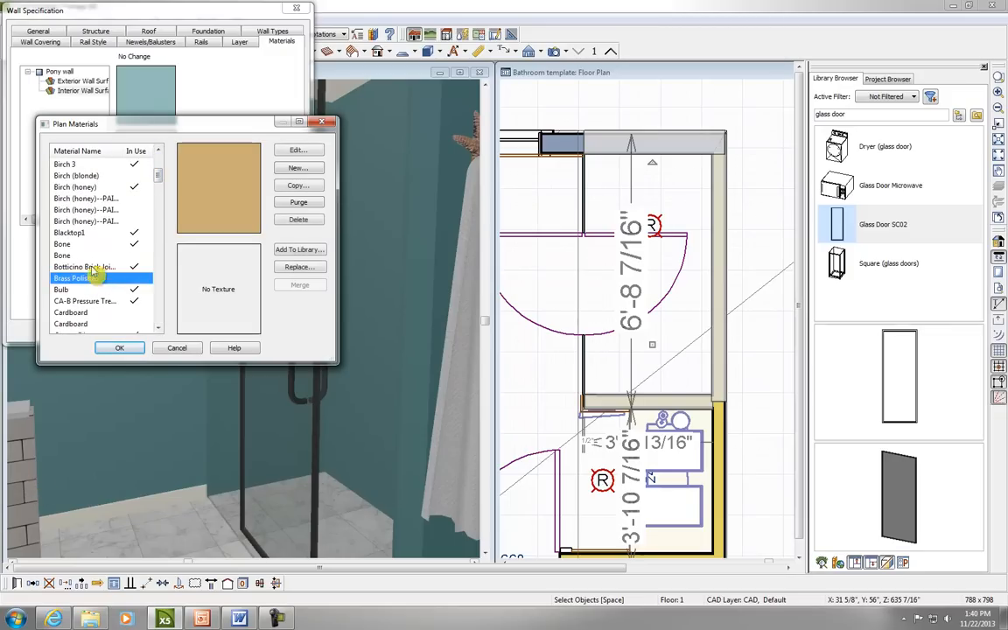
{"action": "left_click", "coordinate": [87, 266]}
{"action": "left_click", "coordinate": [120, 347]}
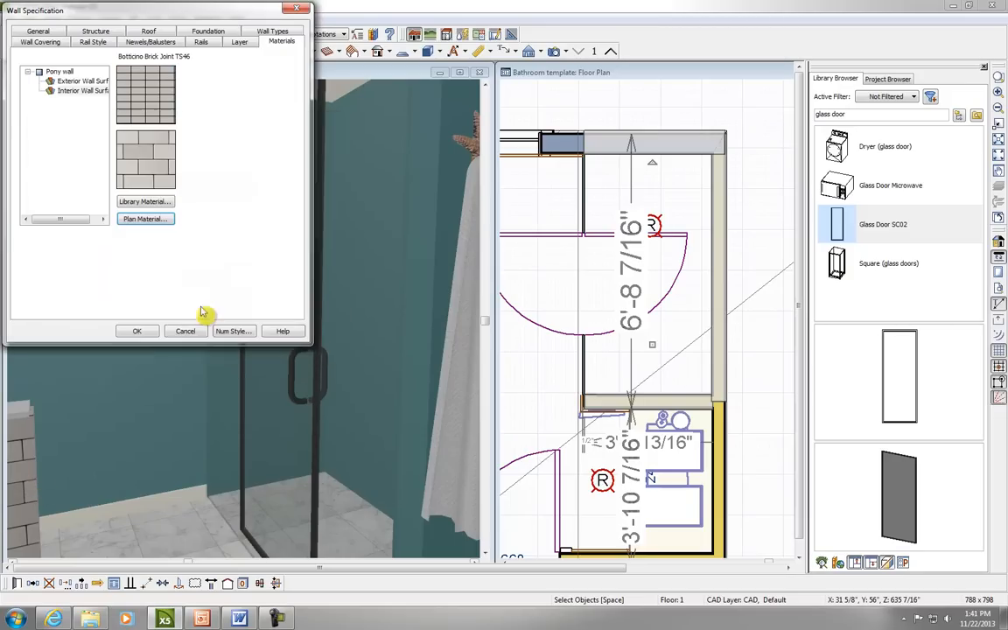
{"action": "left_click", "coordinate": [137, 332]}
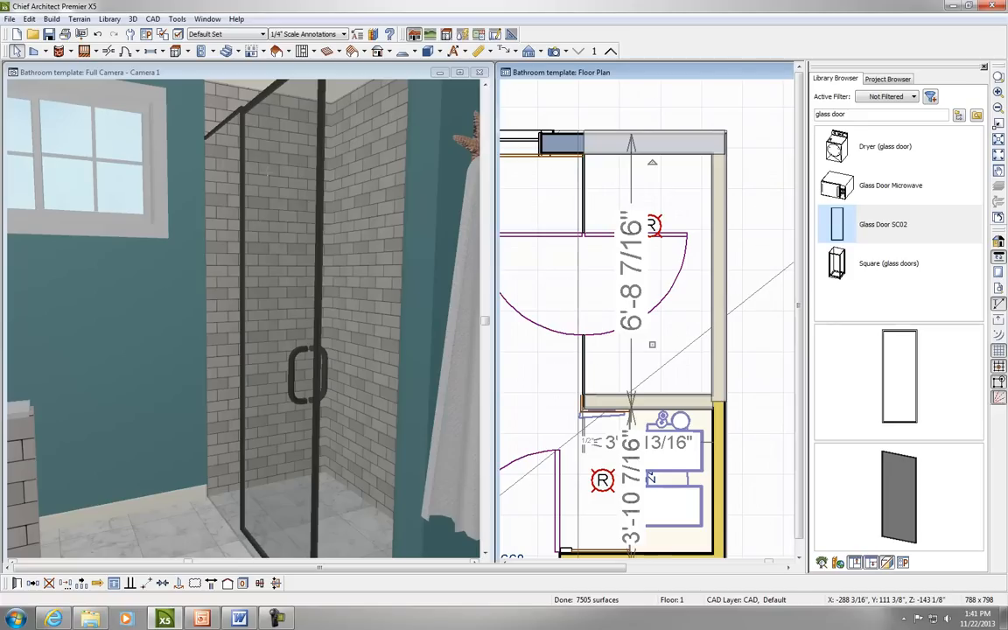
Place a ceiling-mounted Rain Head from the core catalog's Shower Fixtures near the middle of the shower in the floor plan
{"action": "left_click", "coordinate": [961, 118]}
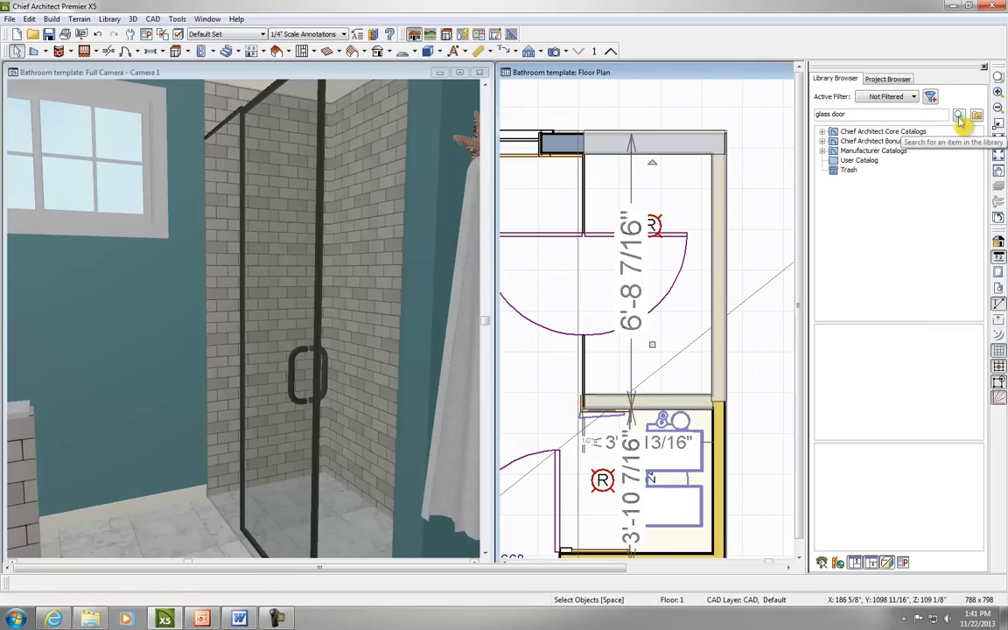
{"action": "left_click", "coordinate": [823, 131]}
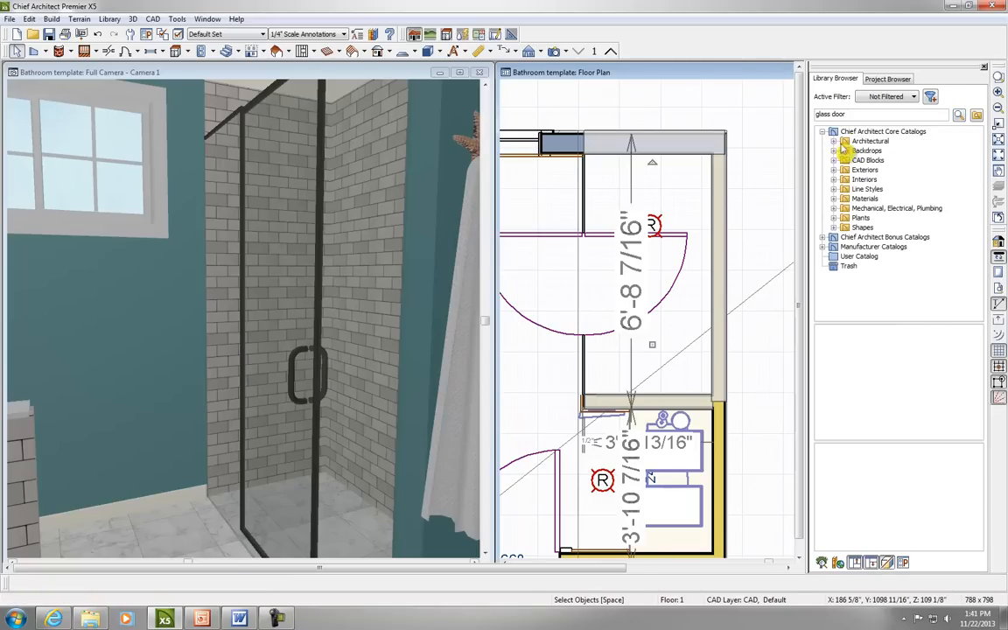
{"action": "left_click", "coordinate": [835, 142]}
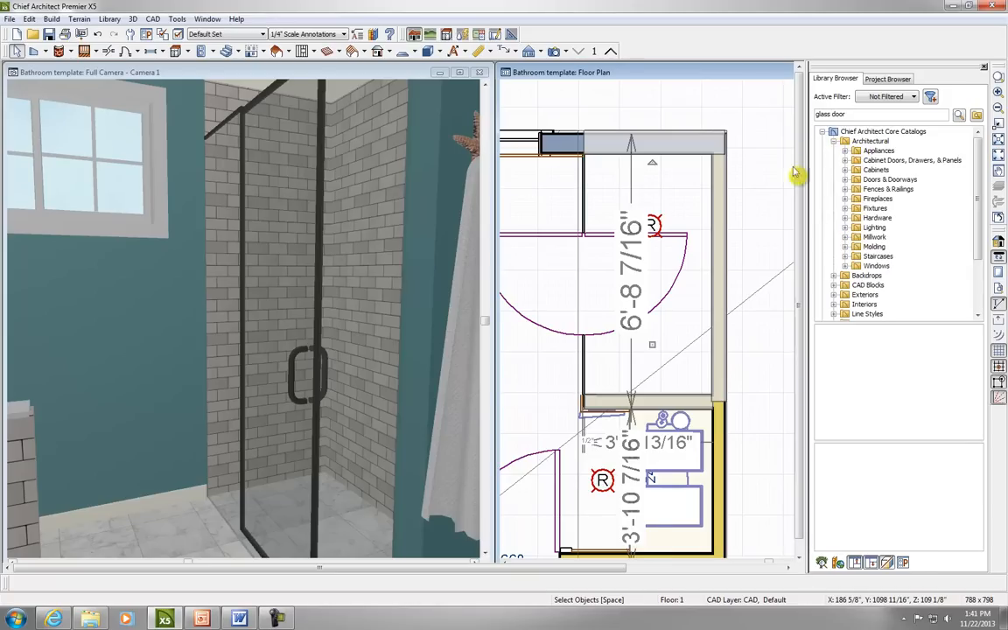
{"action": "left_click", "coordinate": [845, 209]}
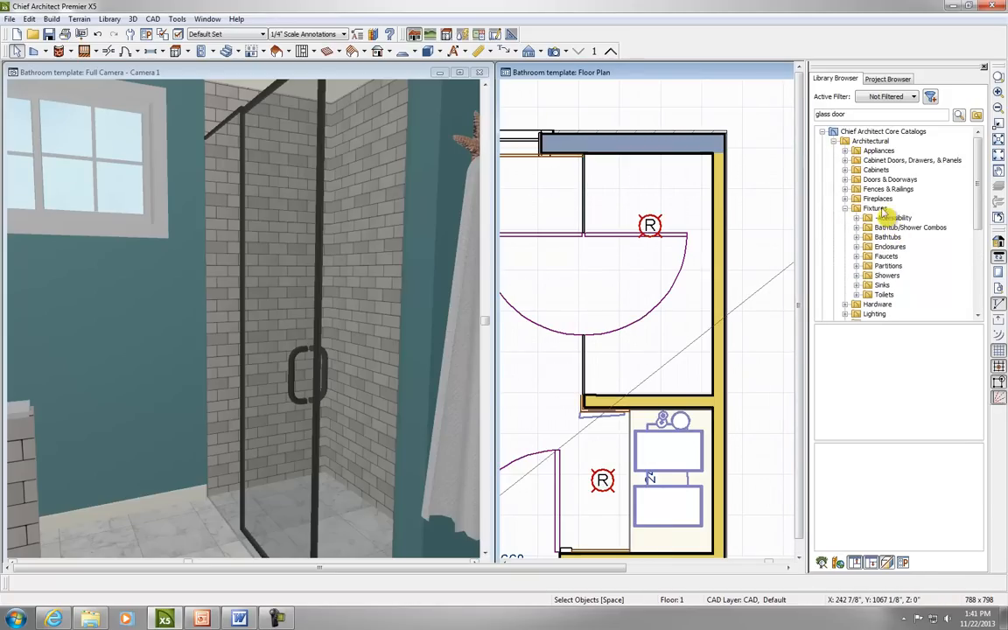
{"action": "left_click", "coordinate": [856, 256]}
{"action": "left_click", "coordinate": [869, 266]}
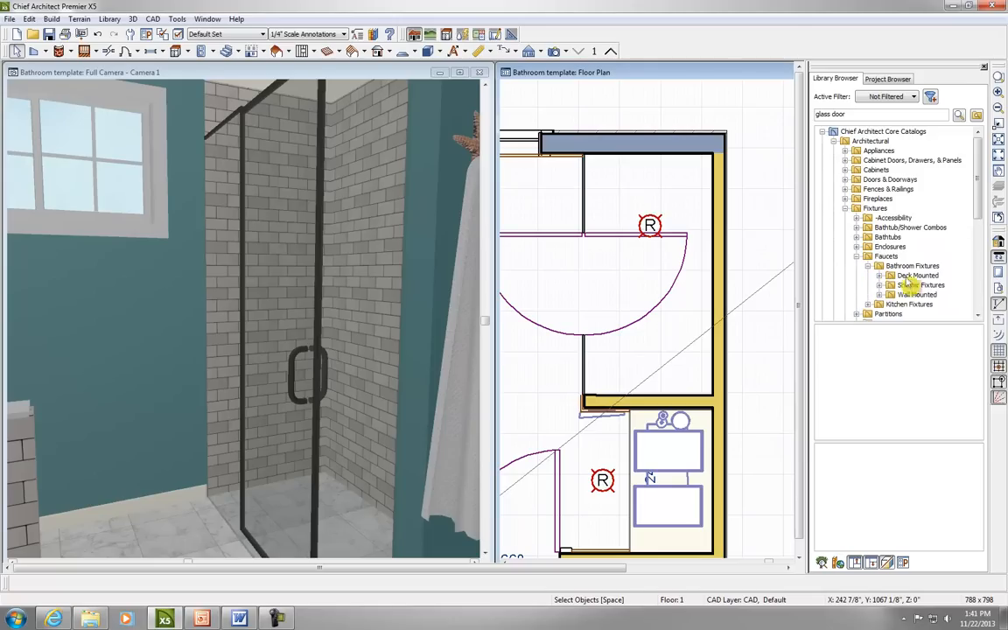
{"action": "left_click", "coordinate": [923, 285]}
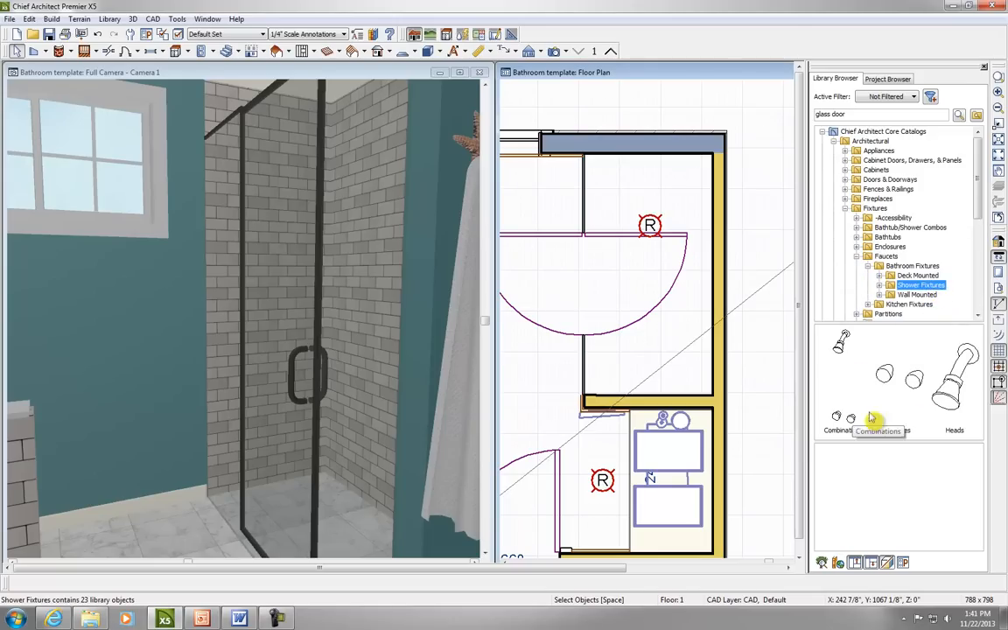
{"action": "double_click", "coordinate": [967, 375]}
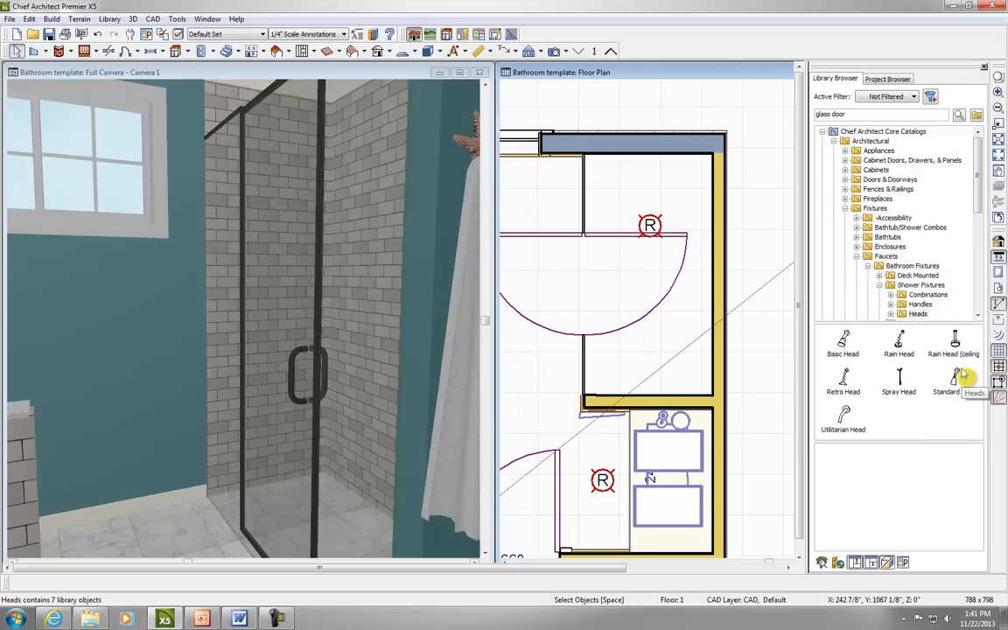
{"action": "left_click", "coordinate": [954, 341]}
{"action": "left_click", "coordinate": [653, 285]}
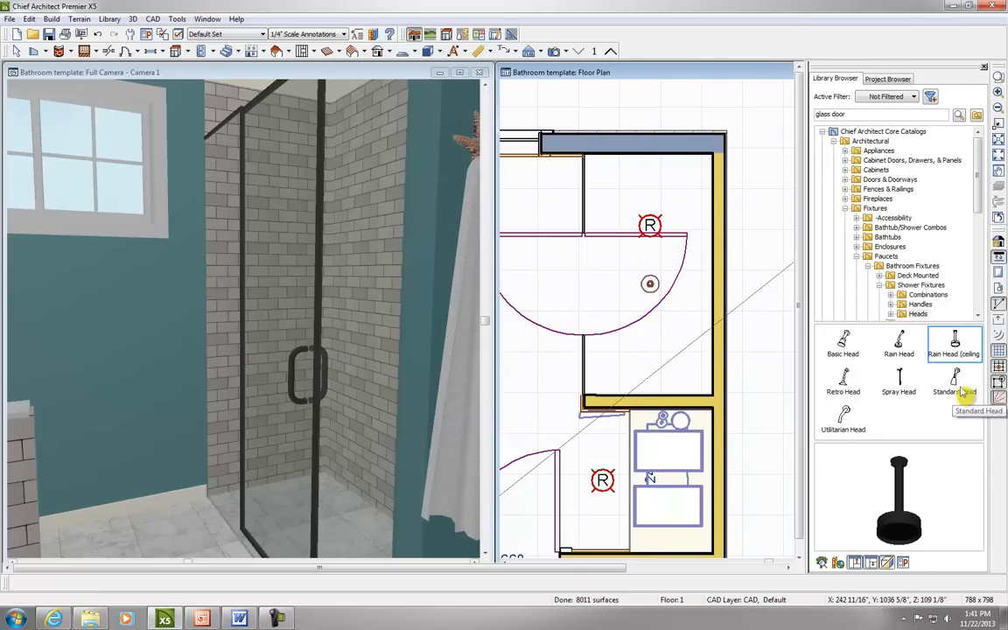
Place Basic Handles from the Shower Fixtures library on the shower side of the partition wall next to the vanity
{"action": "left_click", "coordinate": [917, 304]}
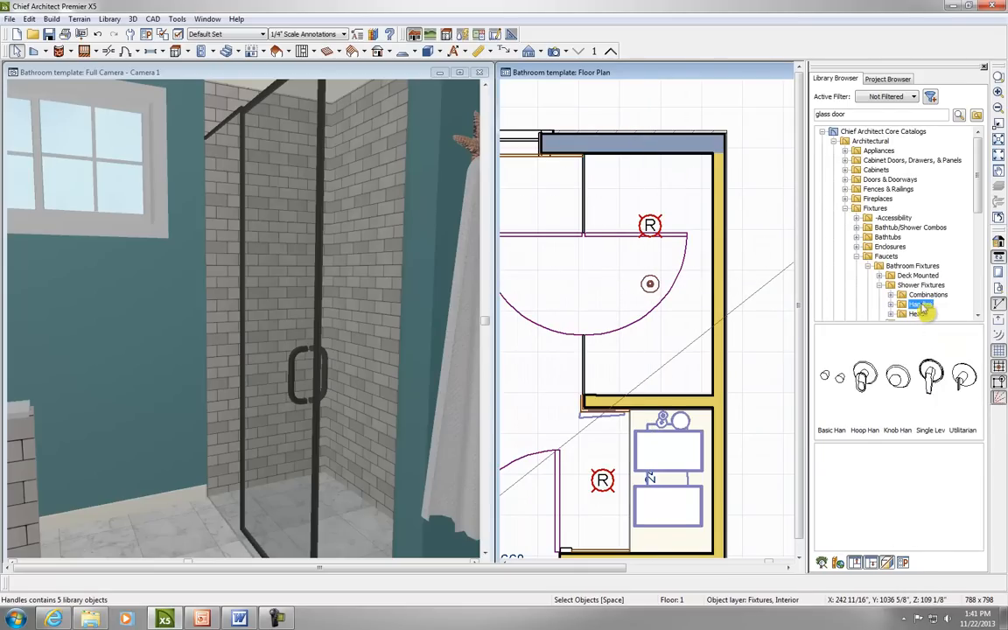
{"action": "left_click", "coordinate": [838, 396]}
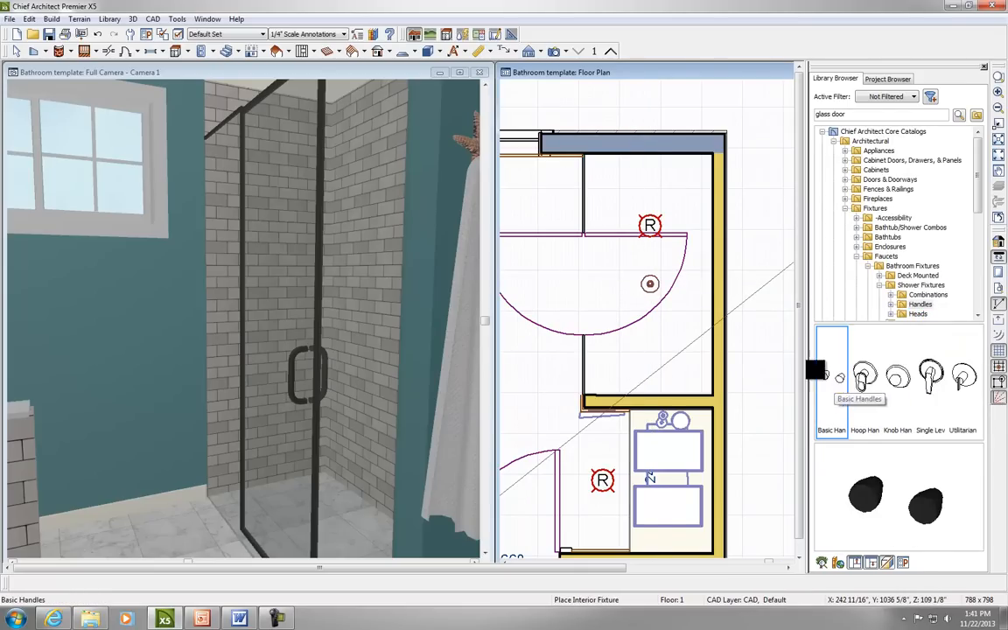
{"action": "left_click", "coordinate": [650, 396]}
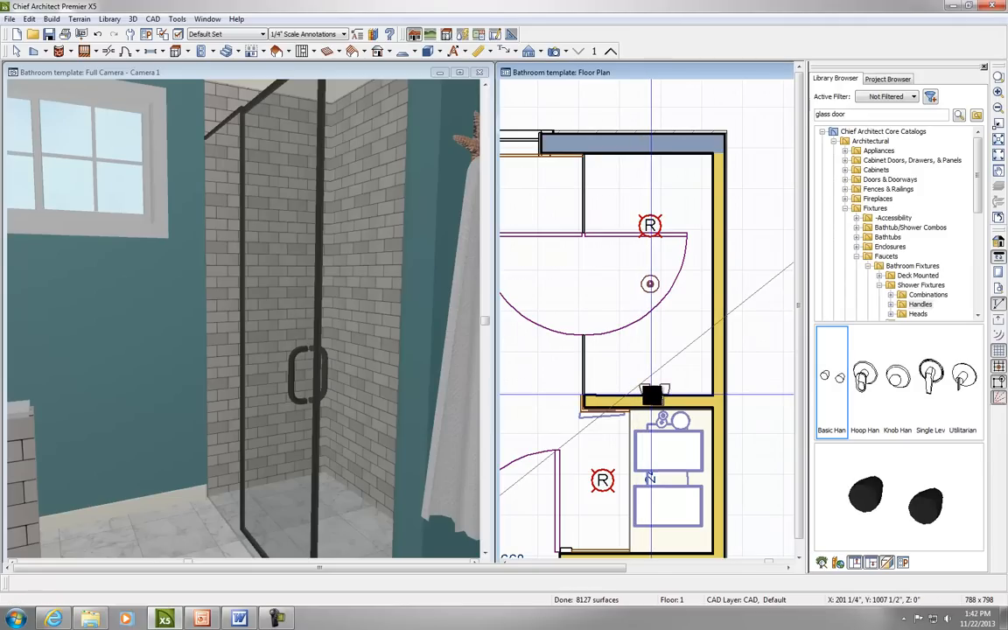
Place a Rect (large) shower pan from a library search for "shower pan" and fit it inside the shower, stretched to about 5'-10" long
{"action": "triple_click", "coordinate": [871, 114]}
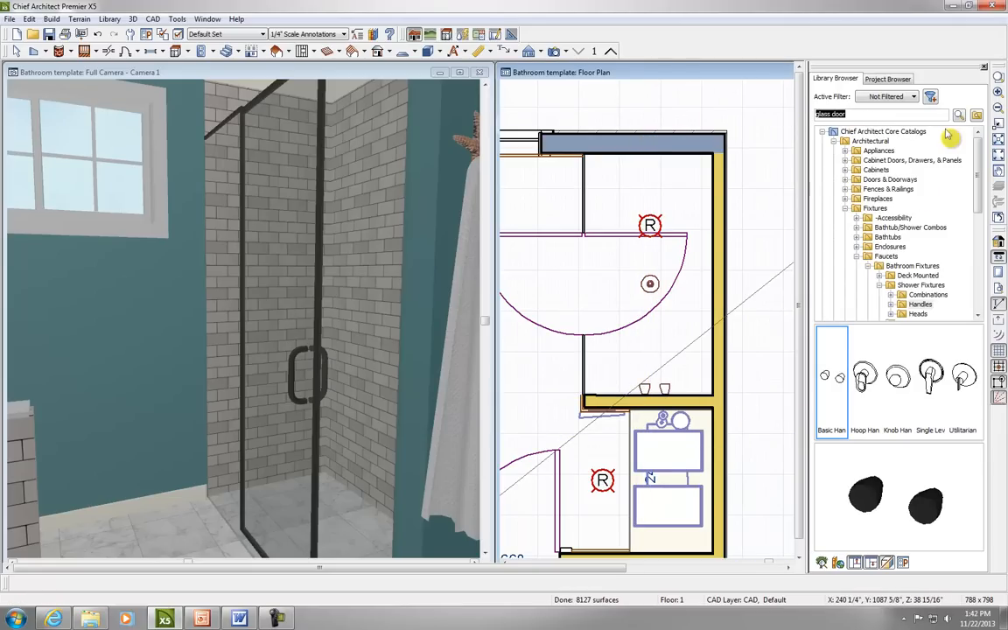
{"action": "type", "text": "shower pan"}
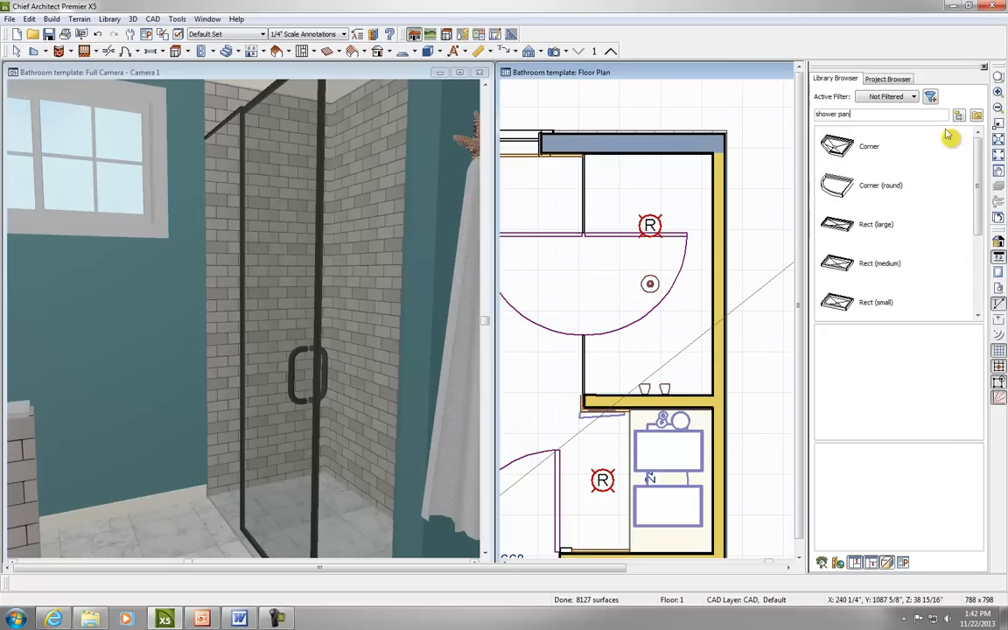
{"action": "left_click", "coordinate": [902, 233]}
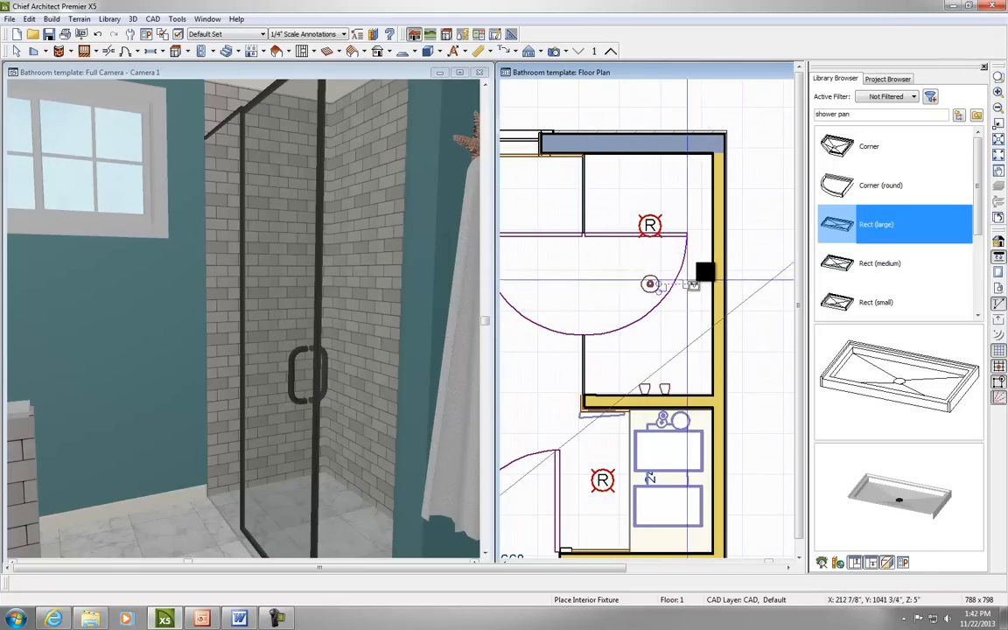
{"action": "left_click", "coordinate": [761, 246]}
{"action": "left_click", "coordinate": [774, 243]}
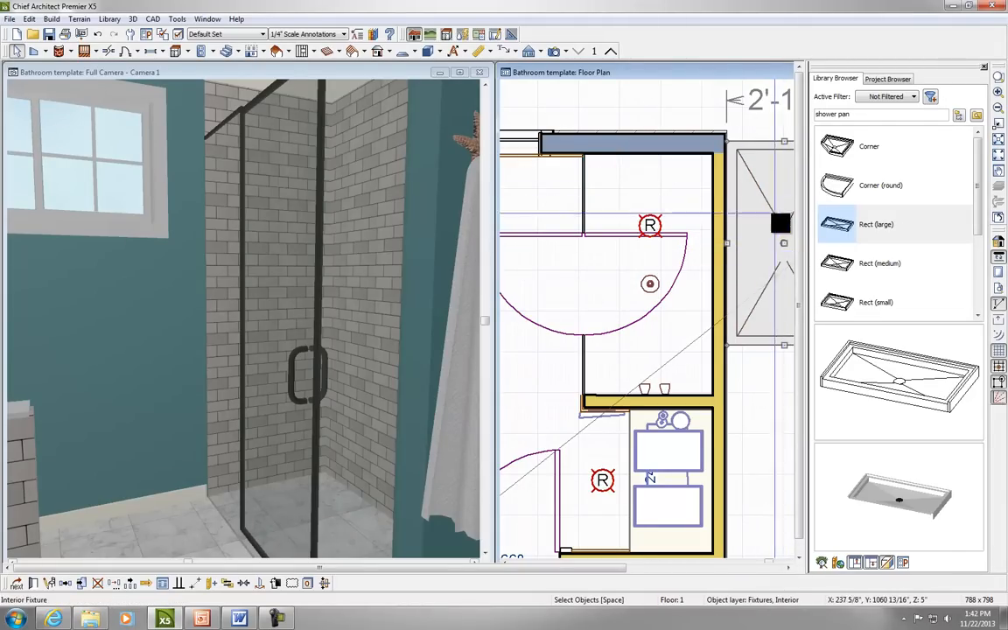
{"action": "left_click_drag", "start_coordinate": [775, 232], "coordinate": [582, 256]}
{"action": "left_click_drag", "start_coordinate": [652, 361], "coordinate": [667, 428]}
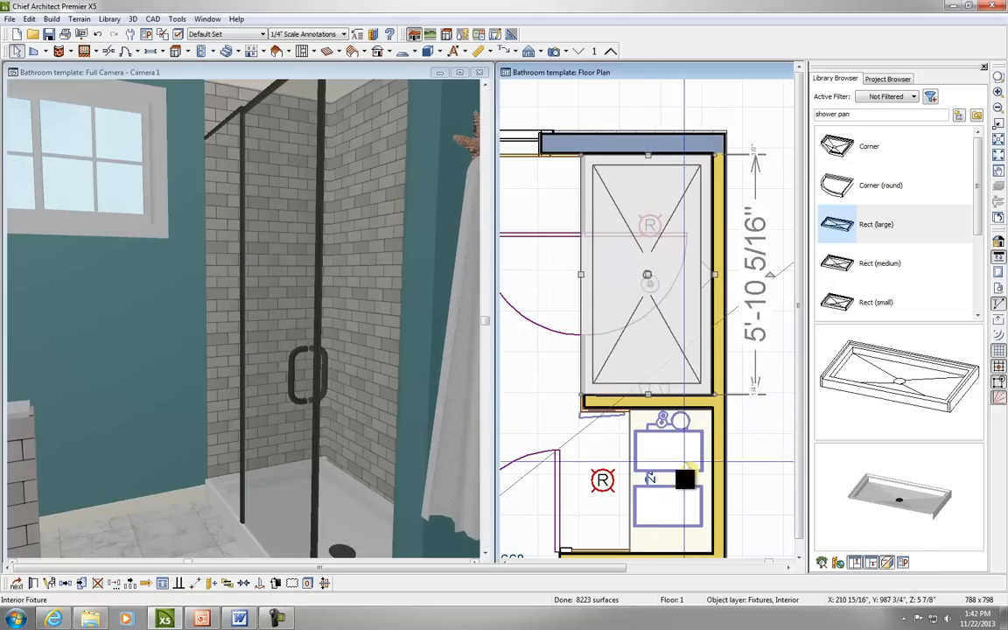
Maximize the camera view without the library beside it and apply the floor's marble tile material to the shower pan with the Material Eyedropper
{"action": "left_click", "coordinate": [219, 74]}
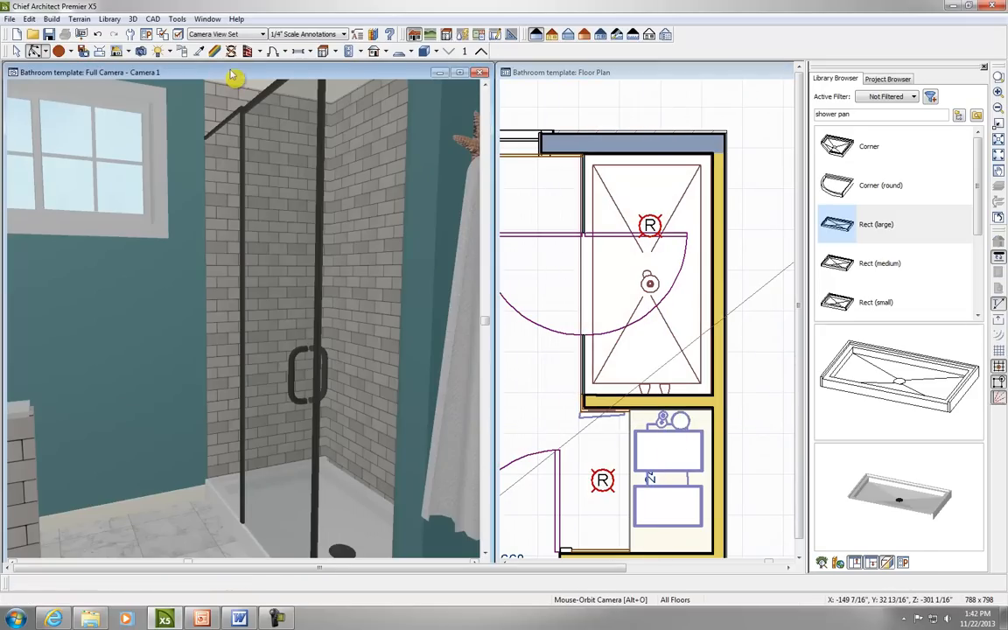
{"action": "left_click", "coordinate": [460, 72]}
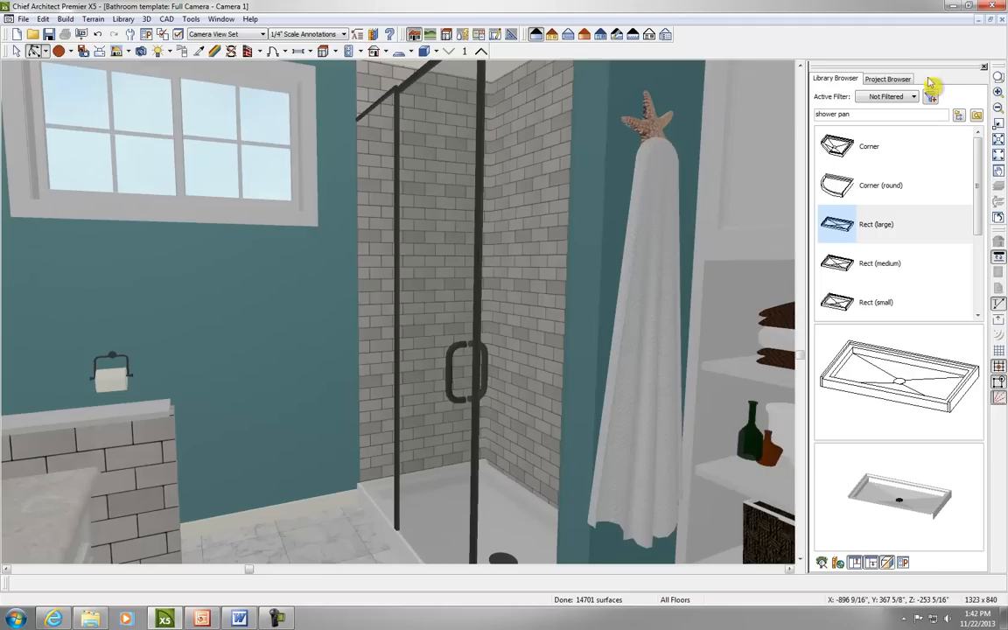
{"action": "left_click", "coordinate": [984, 68]}
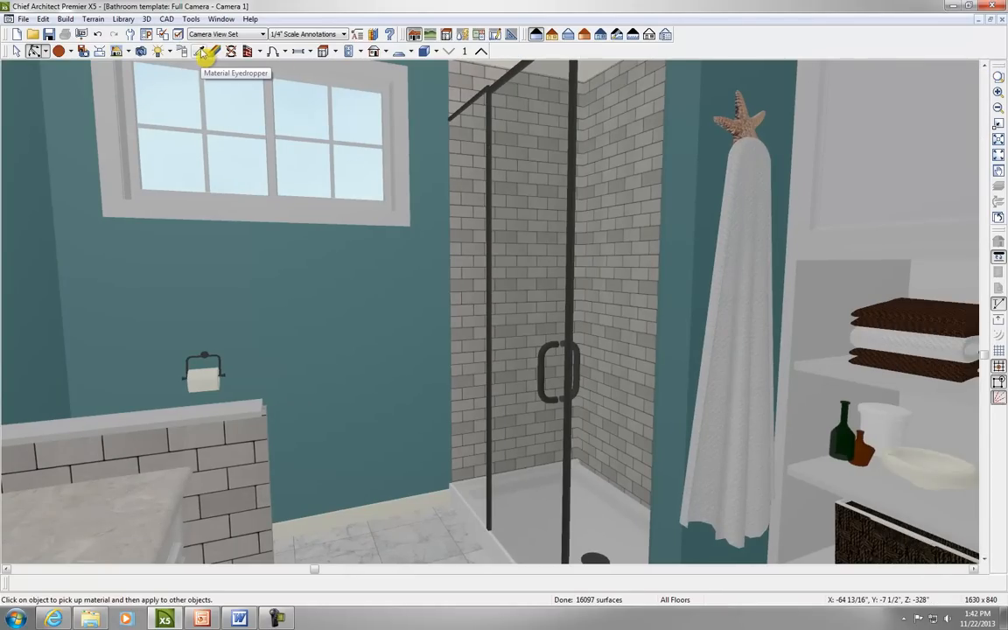
{"action": "left_click", "coordinate": [201, 52]}
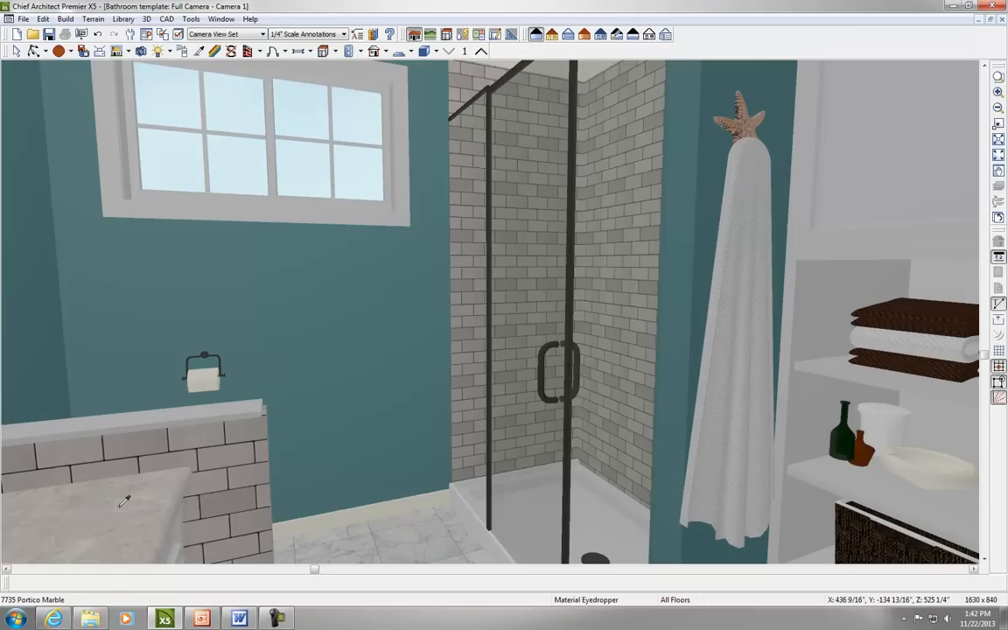
{"action": "left_click", "coordinate": [406, 539]}
{"action": "left_click", "coordinate": [480, 523]}
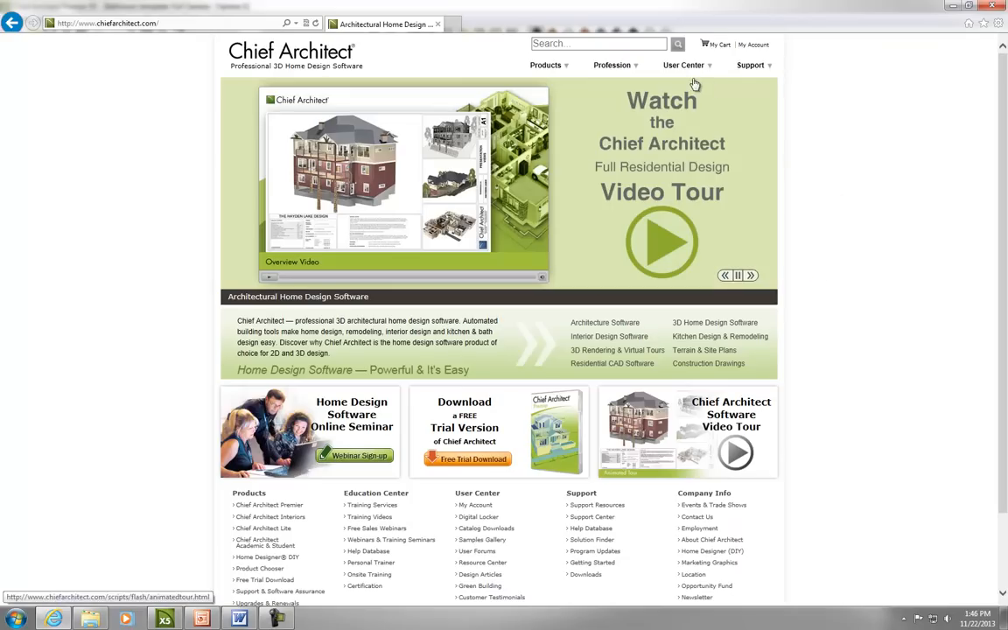
In the web browser, open the help database on the Chief Architect website and bring up the article "Creating a Steam Shower"
{"action": "mouse_move", "coordinate": [680, 72]}
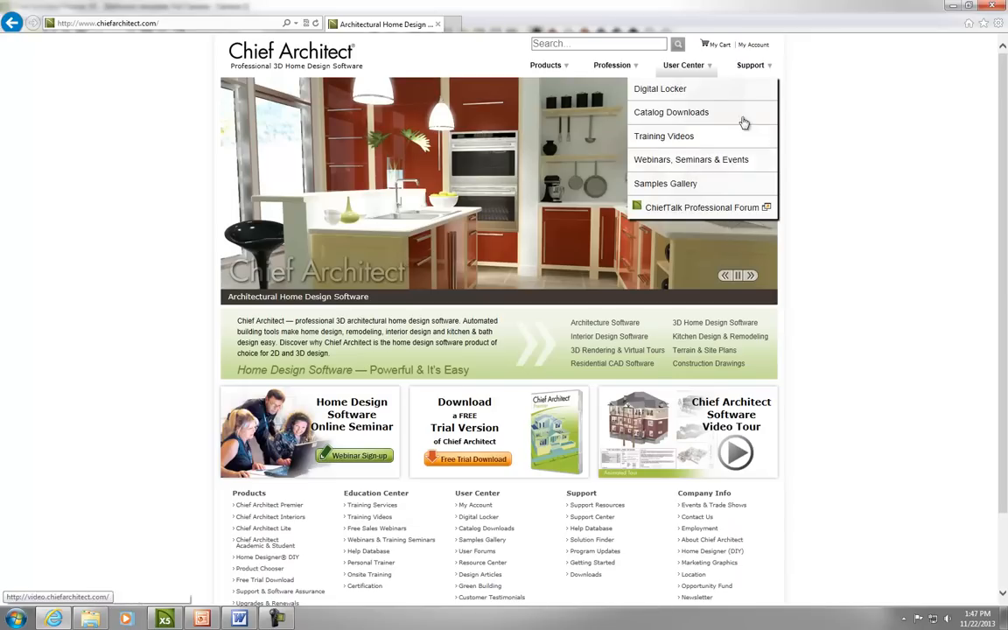
{"action": "mouse_move", "coordinate": [770, 66]}
{"action": "left_click", "coordinate": [699, 95]}
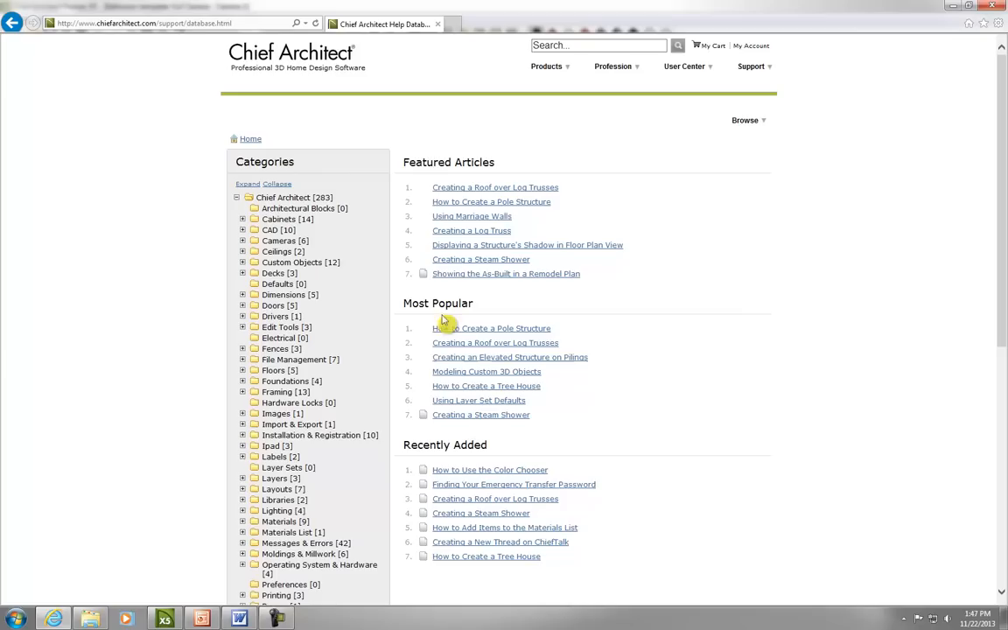
{"action": "left_click", "coordinate": [469, 418]}
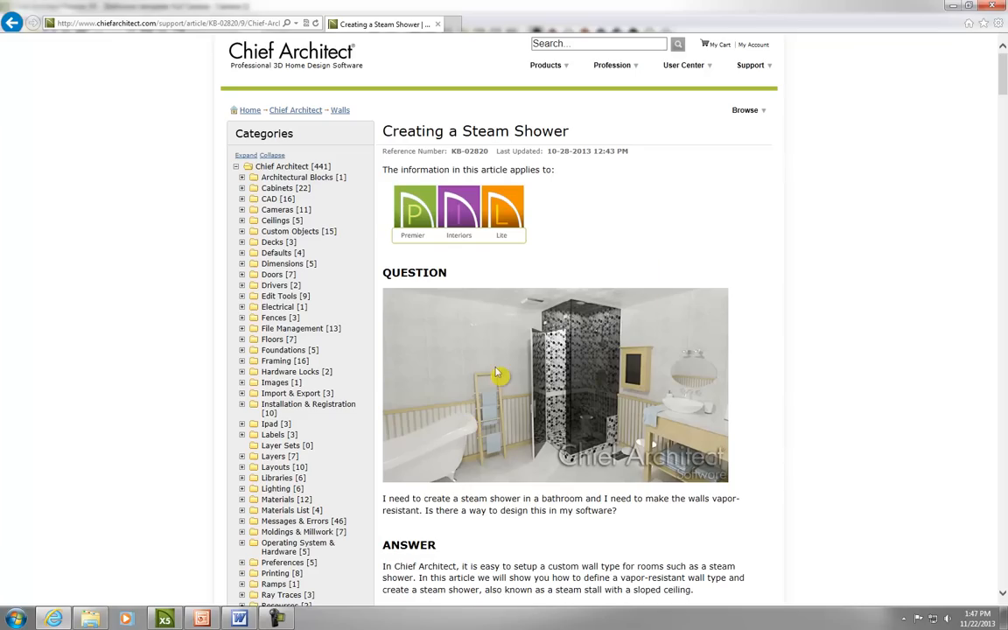